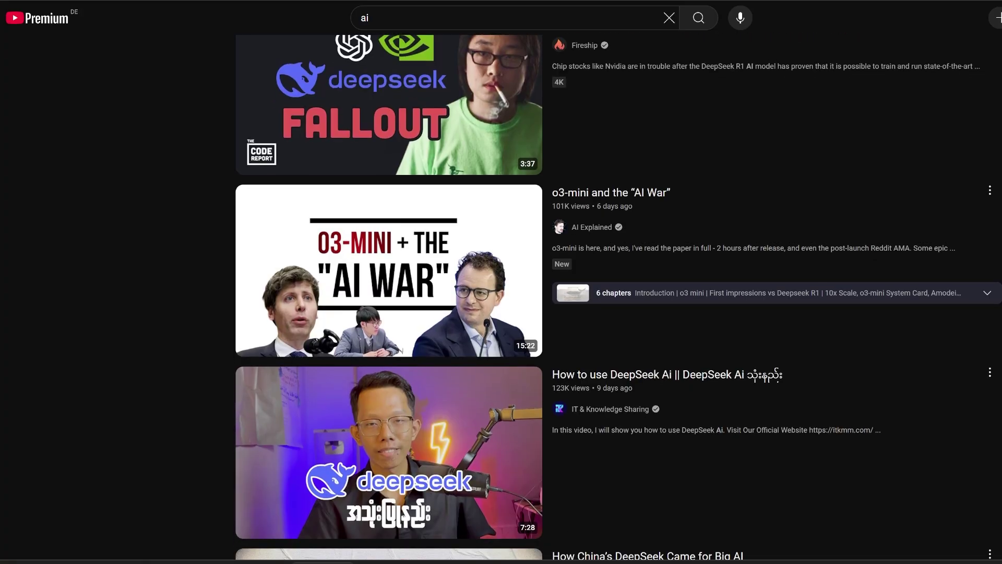
Scroll the YouTube 'ai' search results past the recent DeepSeek videos
scroll(619, 301, down, 3)
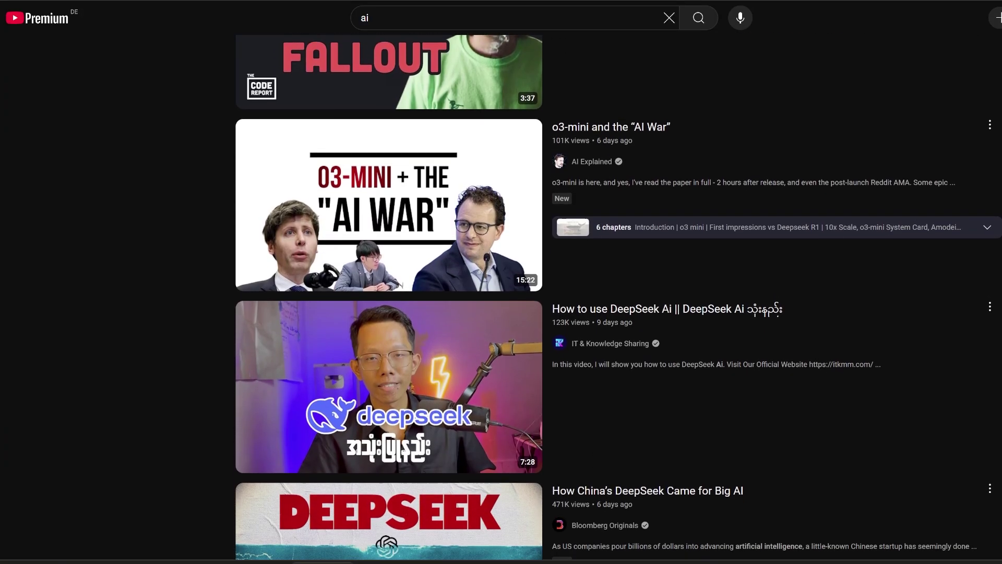
scroll(619, 301, down, 5)
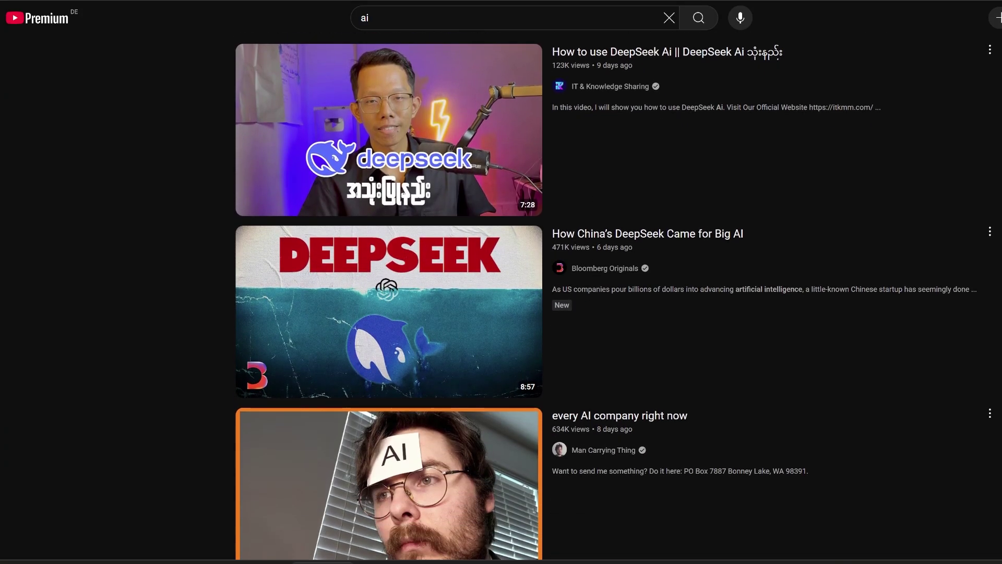
scroll(619, 301, down, 5)
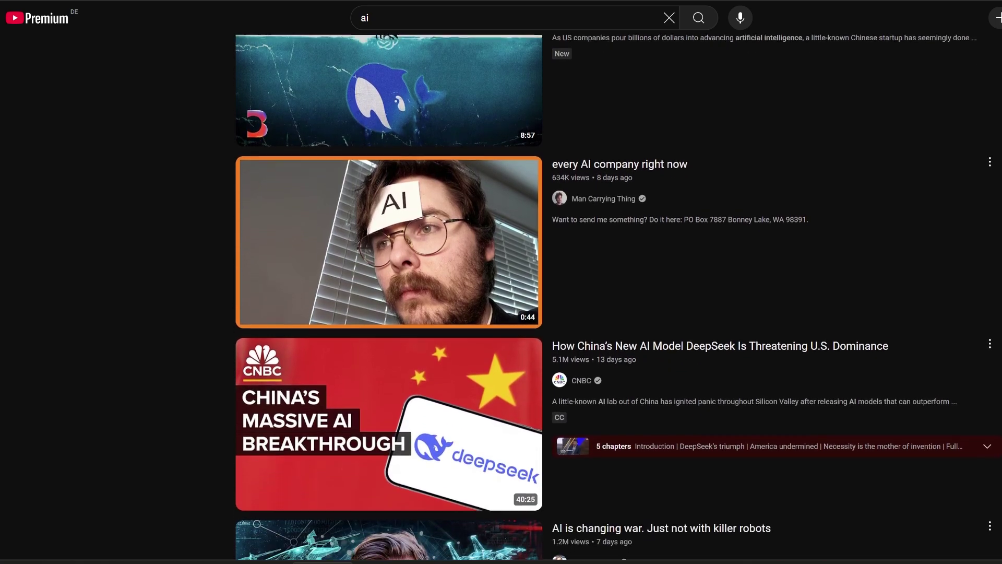
scroll(619, 301, down, 2)
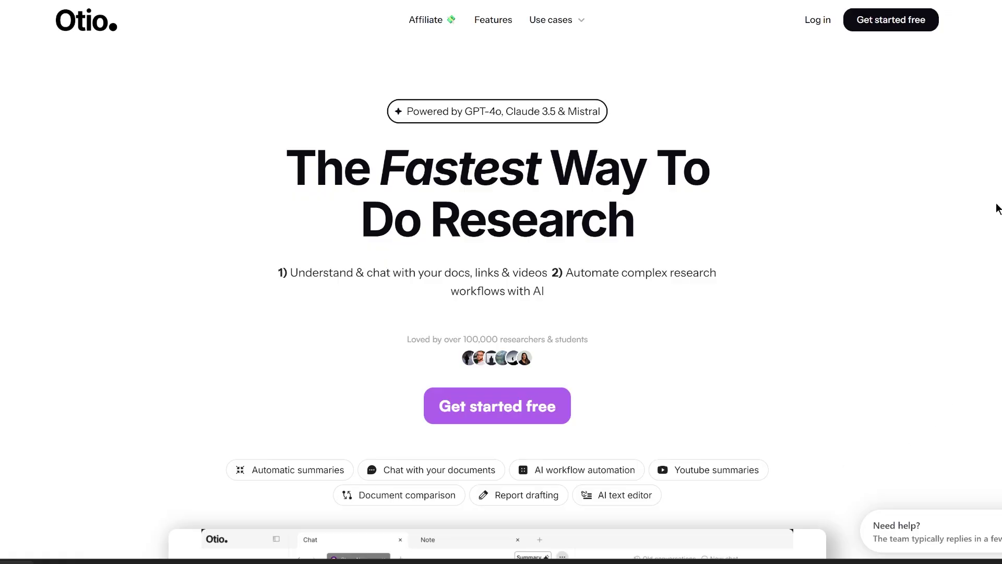
Scroll the Otio landing page below the feature list to the embedded app screenshot
scroll(501, 282, down, 3)
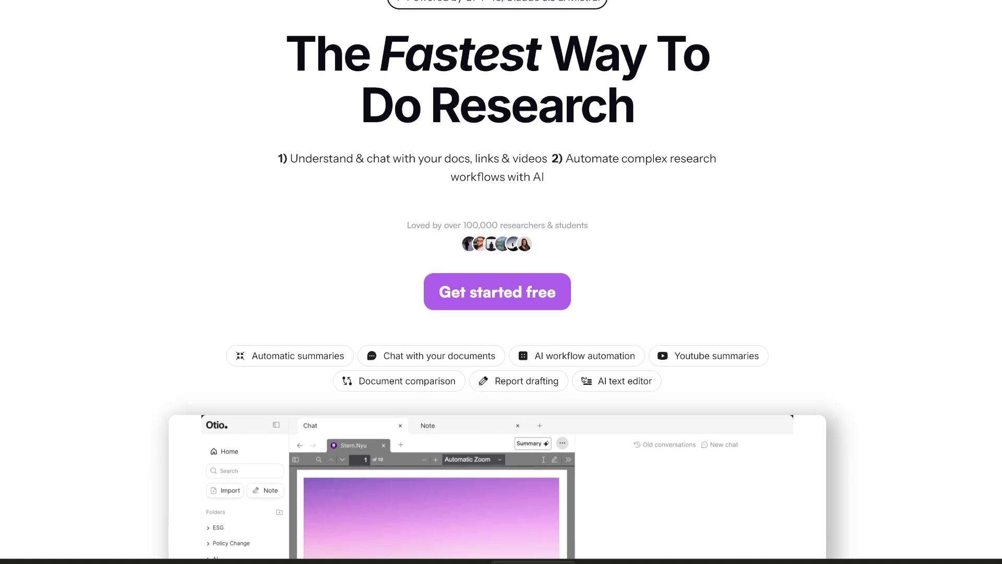
scroll(501, 282, down, 5)
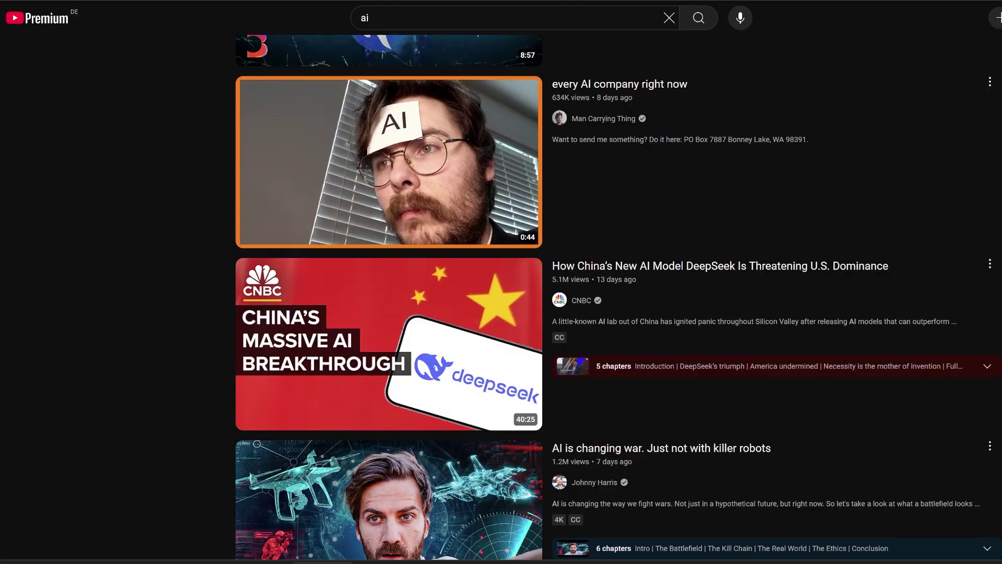
Scroll the YouTube 'ai' results down to the Fireship 'DeepSeek BANNED' video
scroll(617, 297, down, 3)
scroll(617, 297, down, 3)
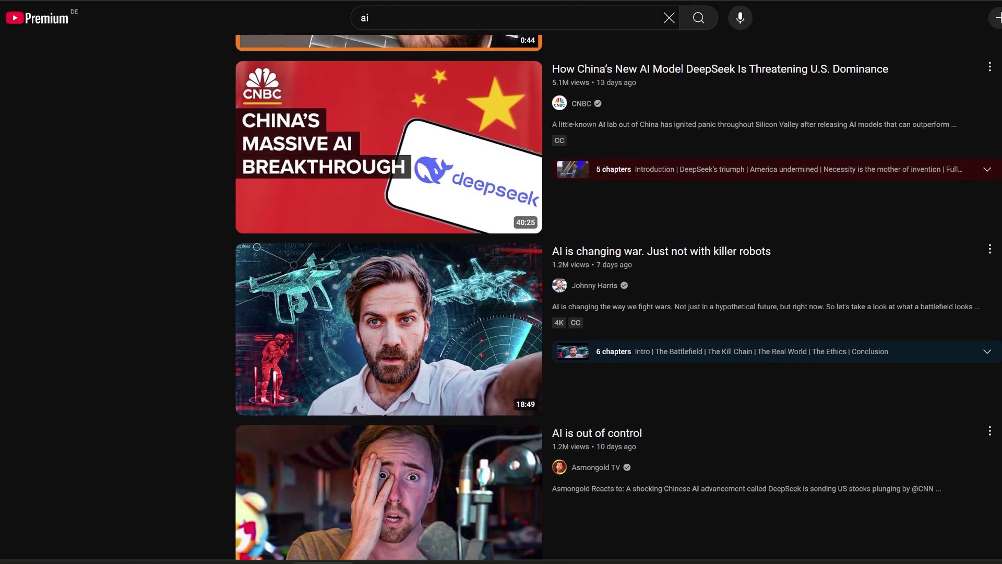
scroll(362, 522, down, 3)
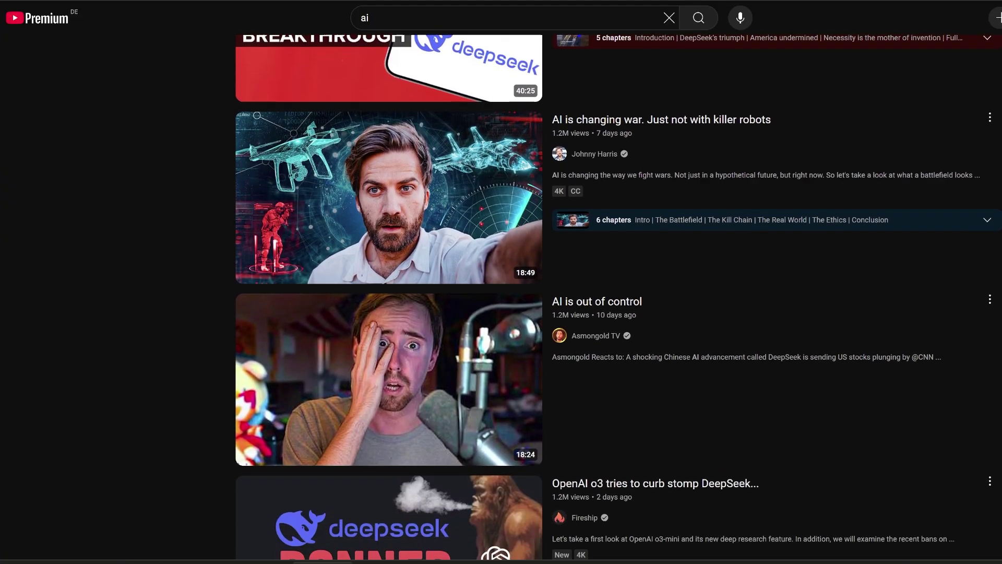
scroll(617, 297, down, 4)
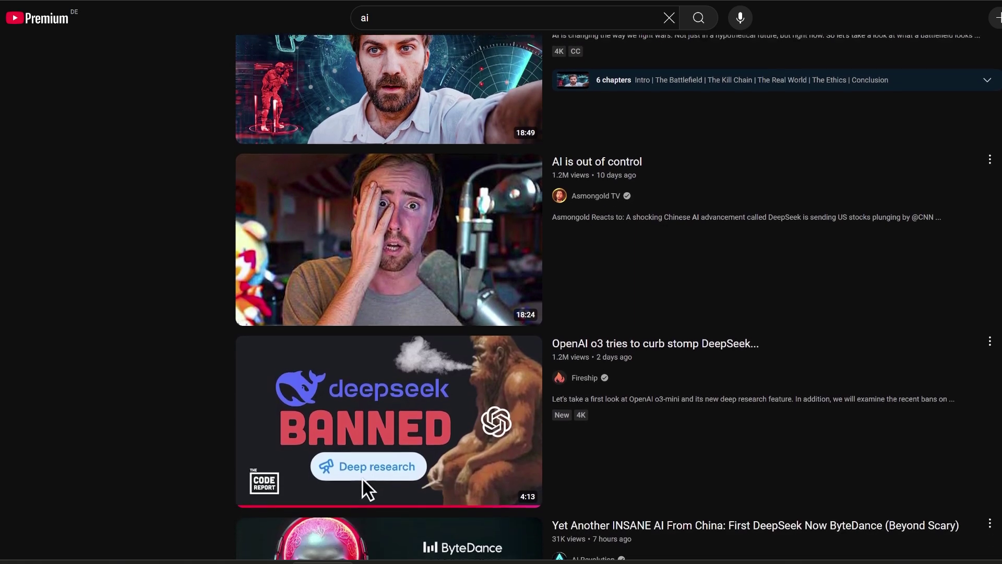
scroll(618, 297, down, 3)
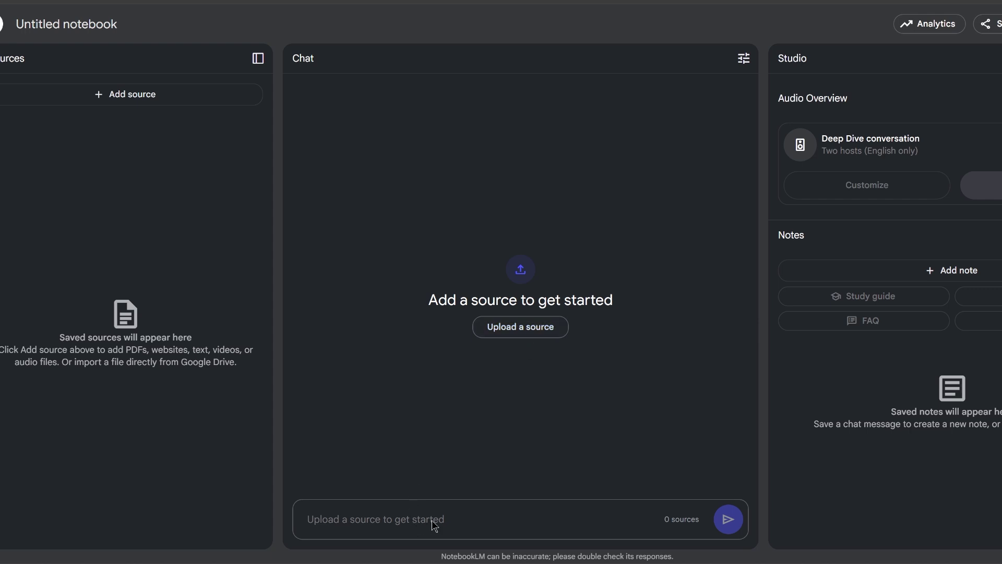
Add the pasted URL of '5 ChatGPT Tips for Beginners (Best Prompts)' as a YouTube source
click(515, 325)
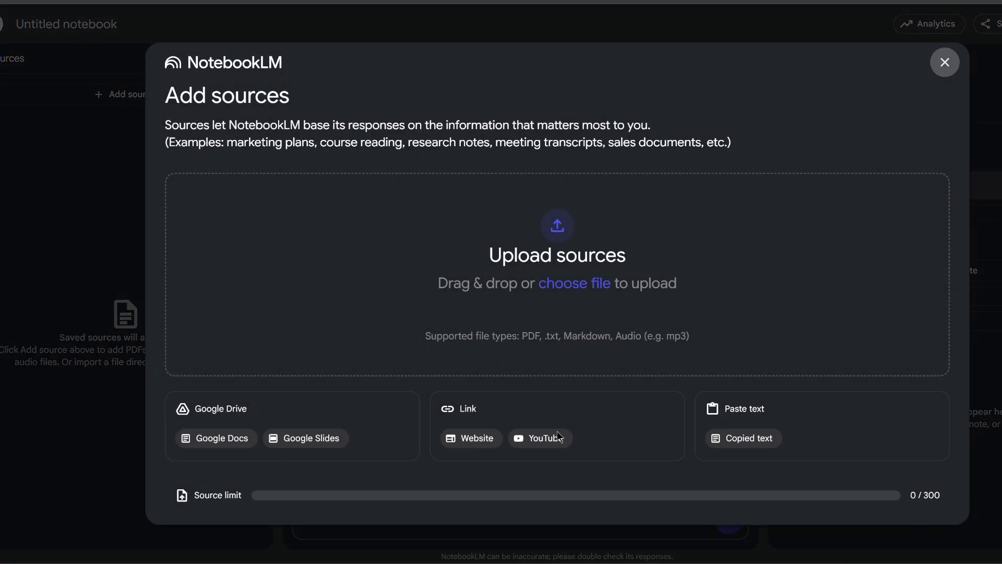
click(541, 442)
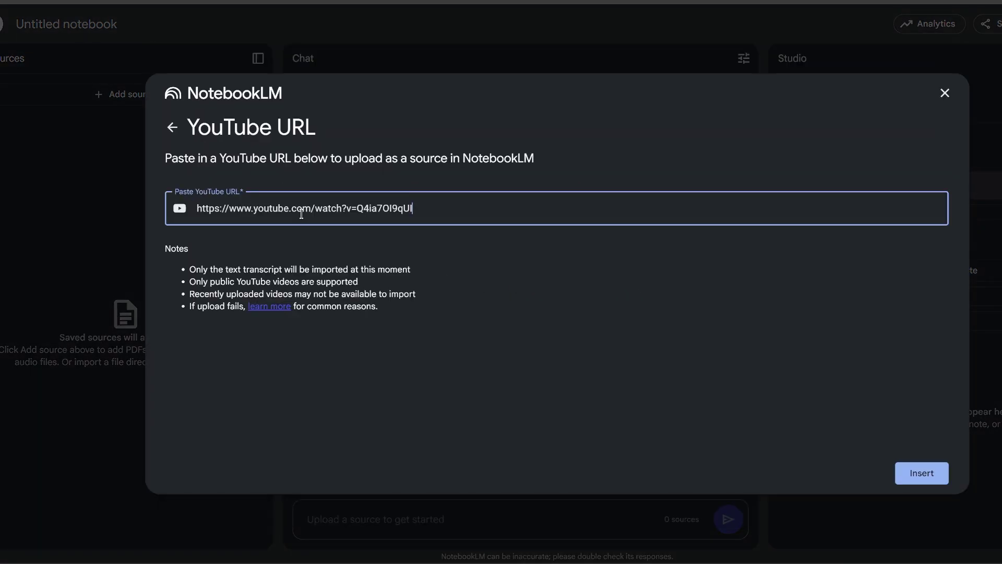
click(903, 479)
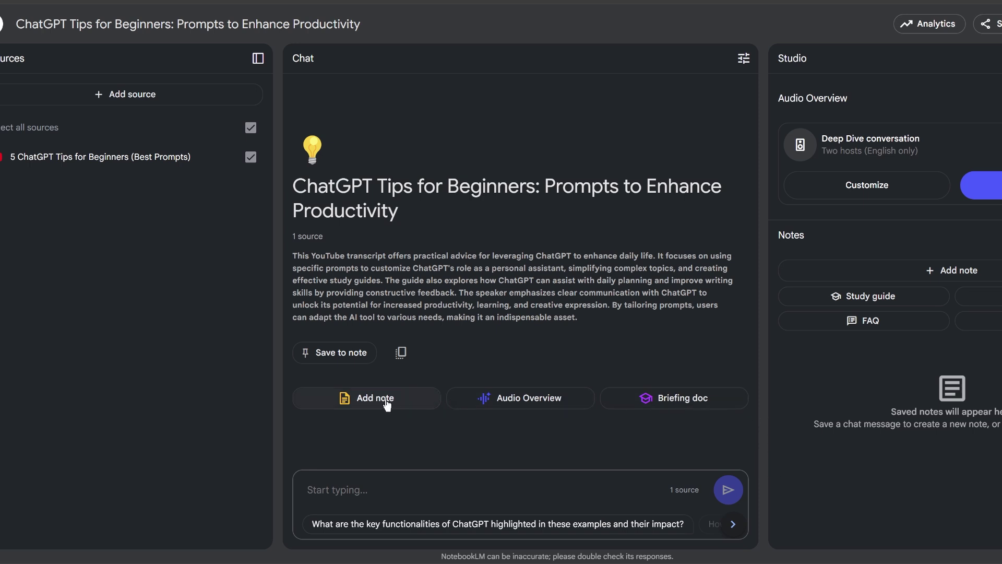
Generate an Audio Overview and a Study guide from the ChatGPT tips source, then read the guide
click(485, 404)
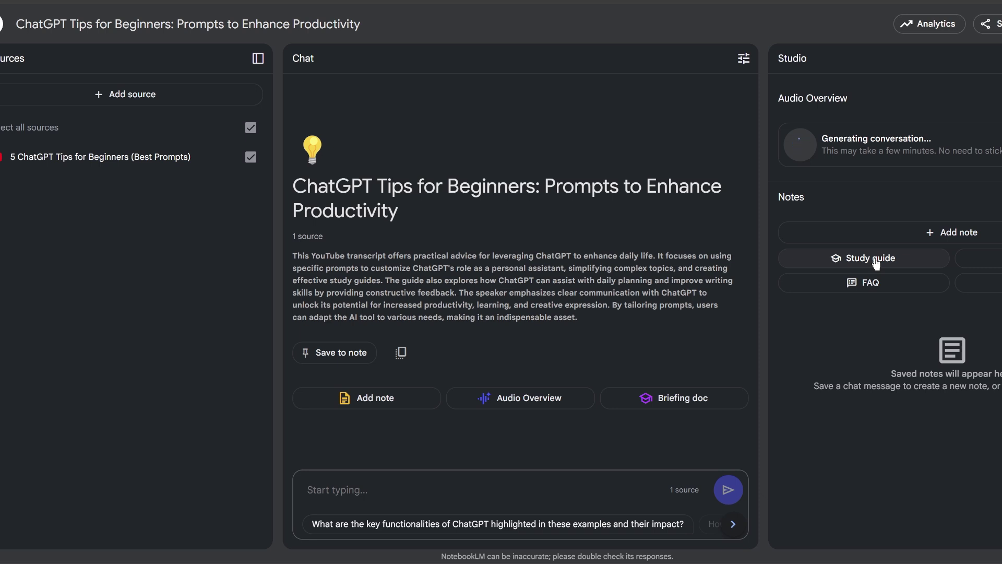
click(876, 264)
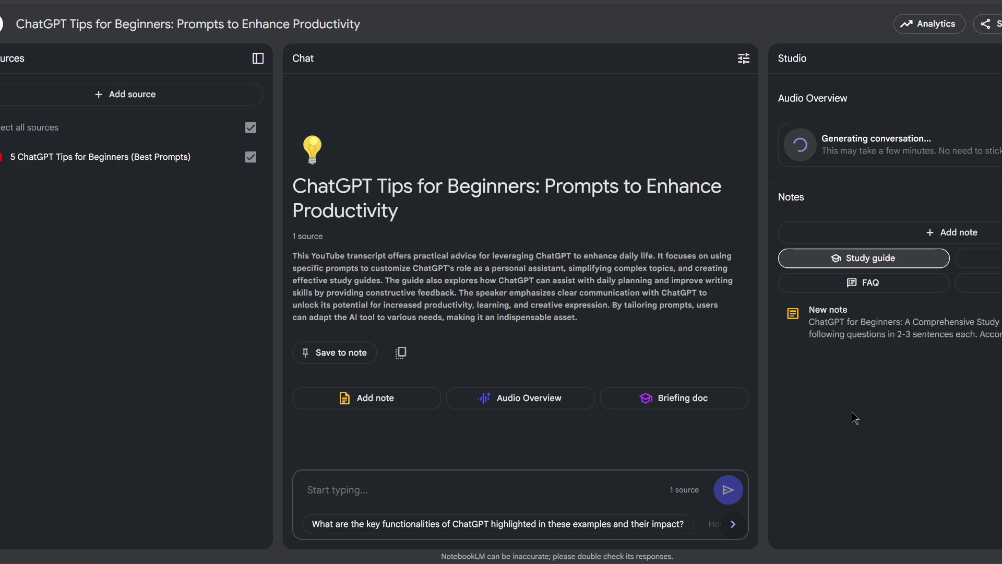
click(894, 328)
scroll(751, 215, down, 10)
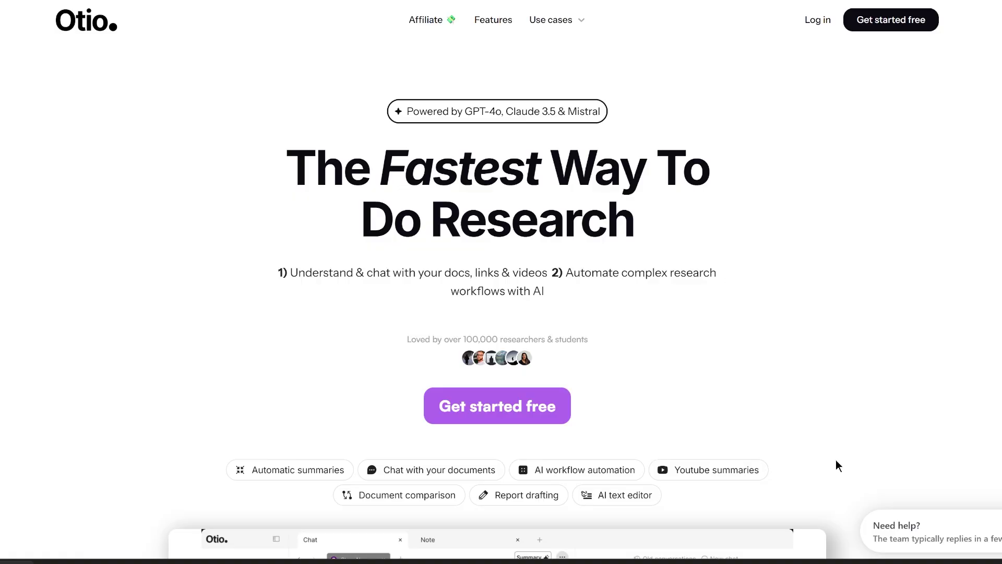
Scroll the Otio landing page until the ESG report demo video is fully visible
scroll(501, 282, down, 3)
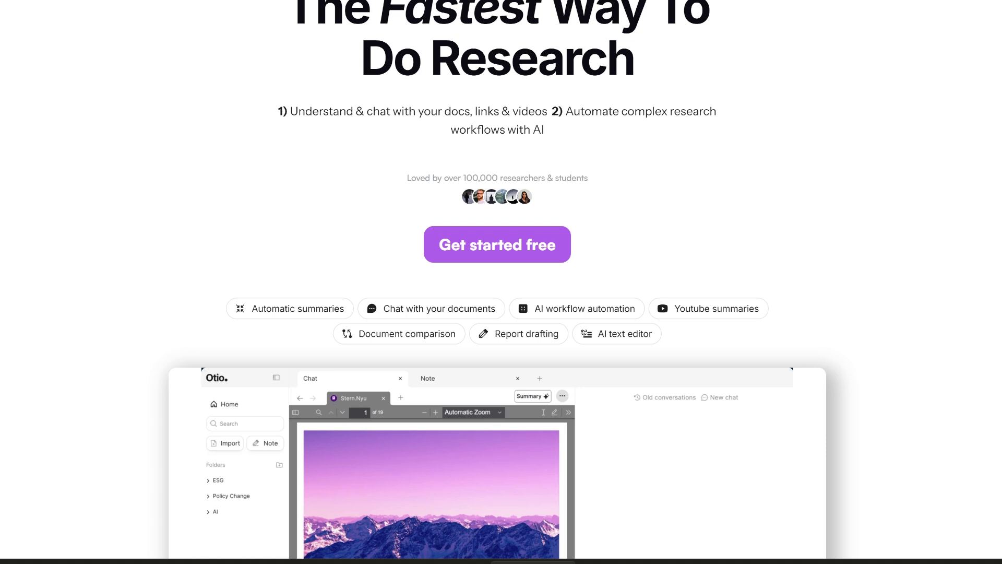
scroll(500, 282, down, 5)
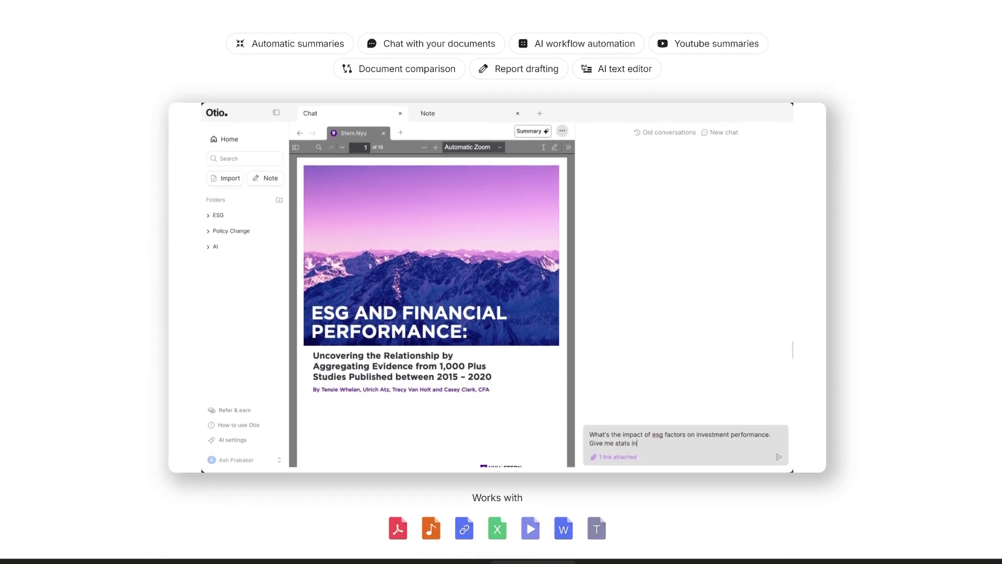
scroll(500, 282, down, 2)
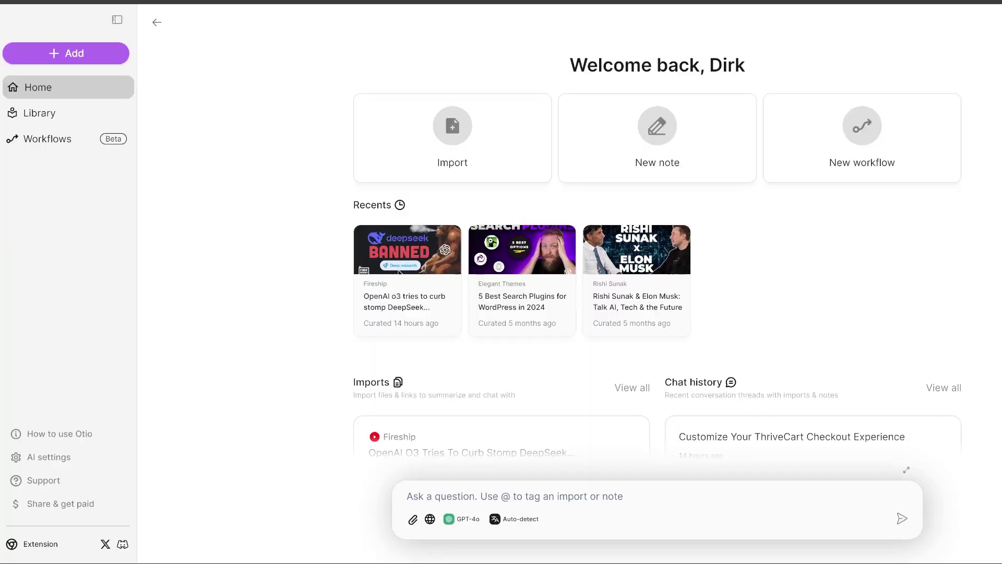
click(441, 168)
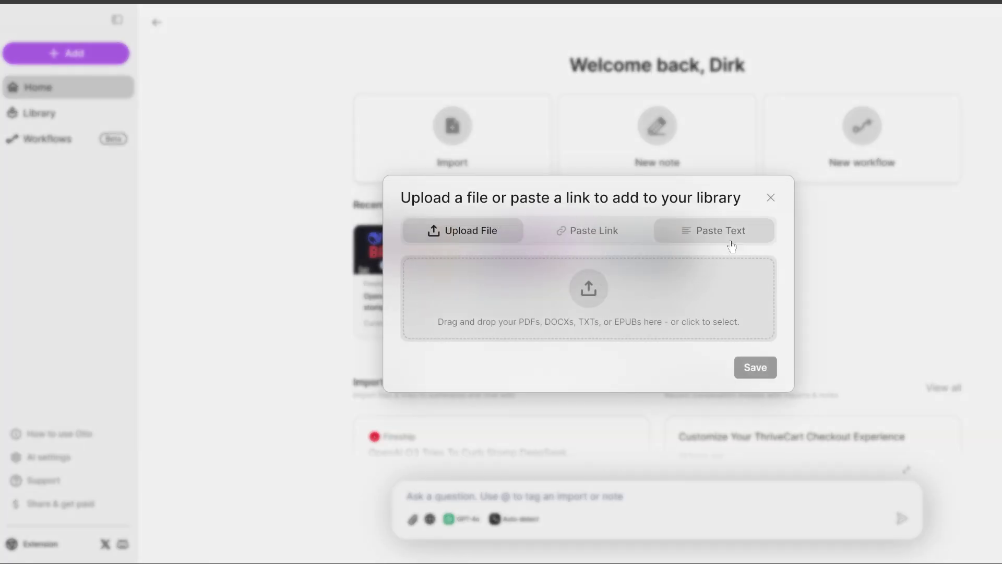
click(619, 243)
text(https://www.youtube.com/watch?v=PoeFxGzPpXE)
click(758, 299)
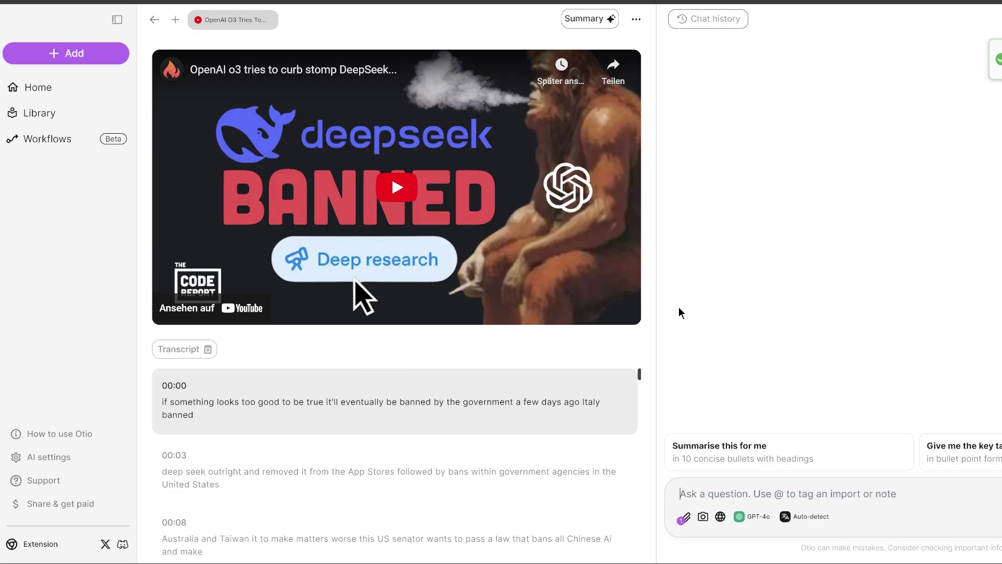
scroll(508, 367, down, 3)
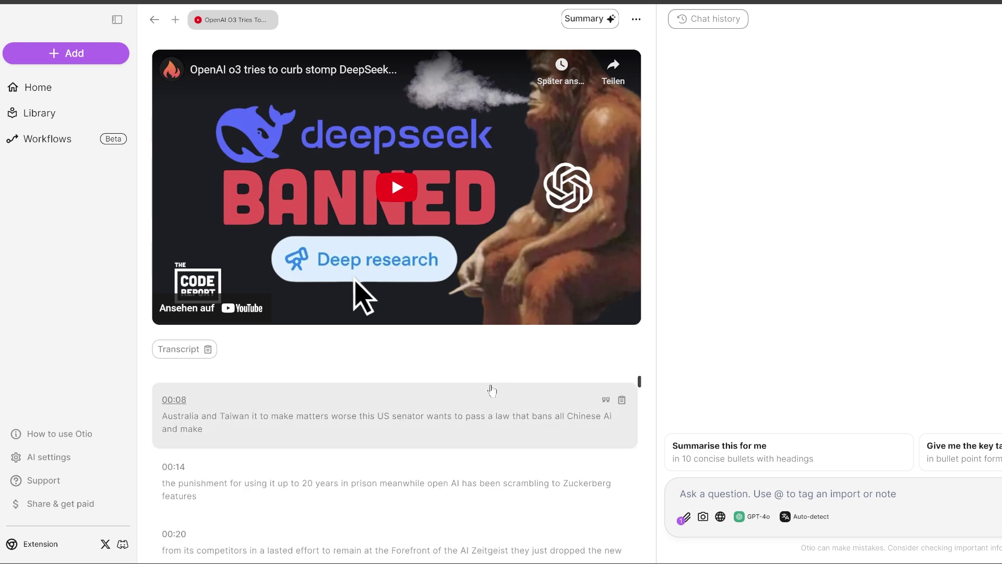
scroll(506, 403, down, 2)
drag(642, 394, 643, 557)
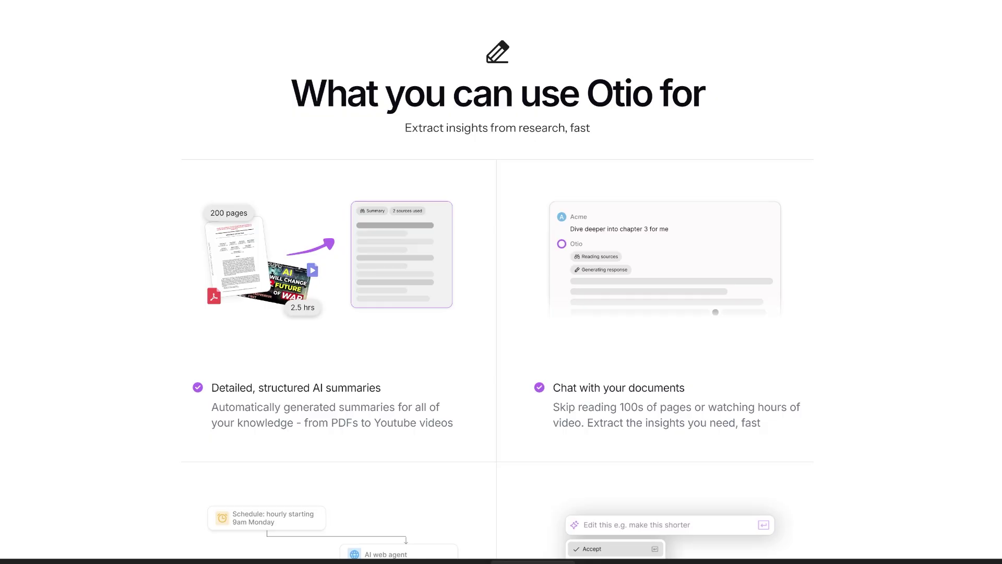
Select findings 1–3 in Otio's chat answer about the ESG and Financial Performance study
scroll(497, 297, down, 7)
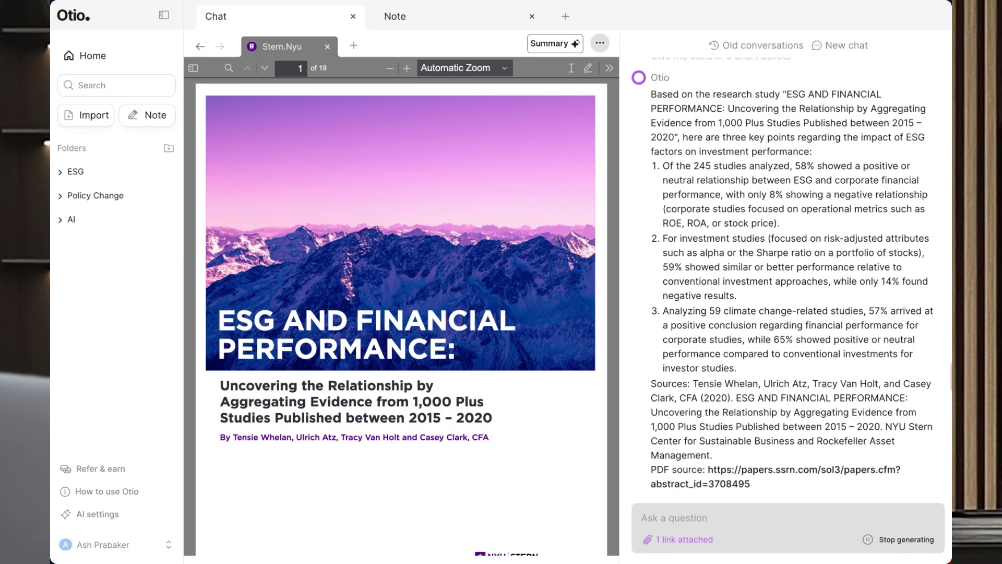
drag(661, 157, 754, 375)
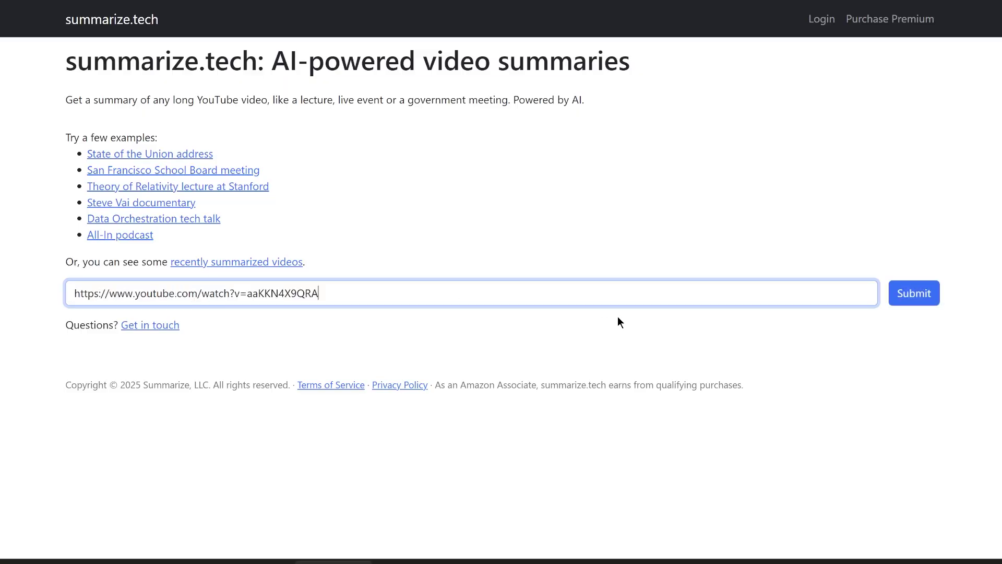
Summarize '21 AI Phone Apps You Won't Believe Are Free' and play it from 00:30:00
click(911, 296)
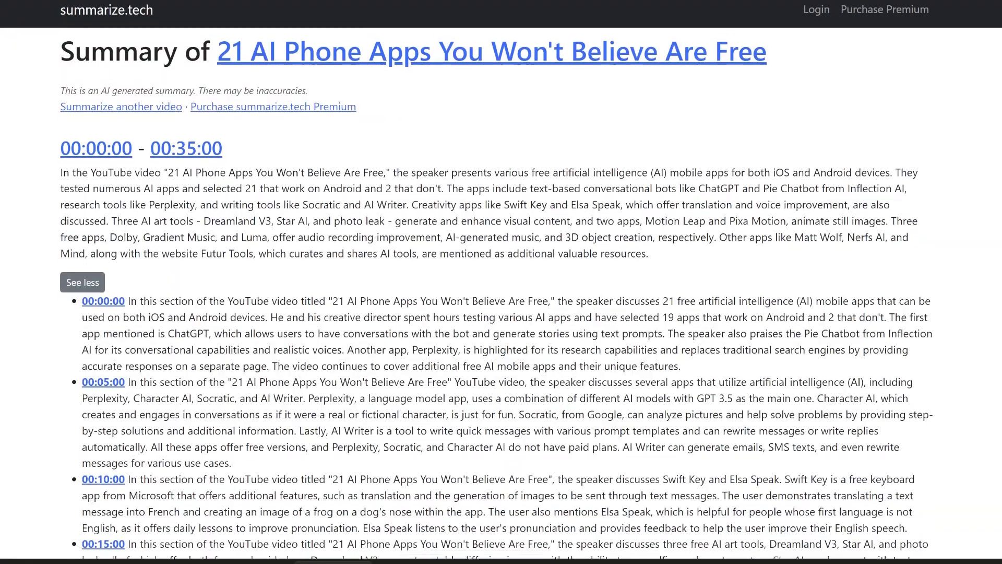
scroll(501, 281, down, 3)
scroll(501, 282, down, 3)
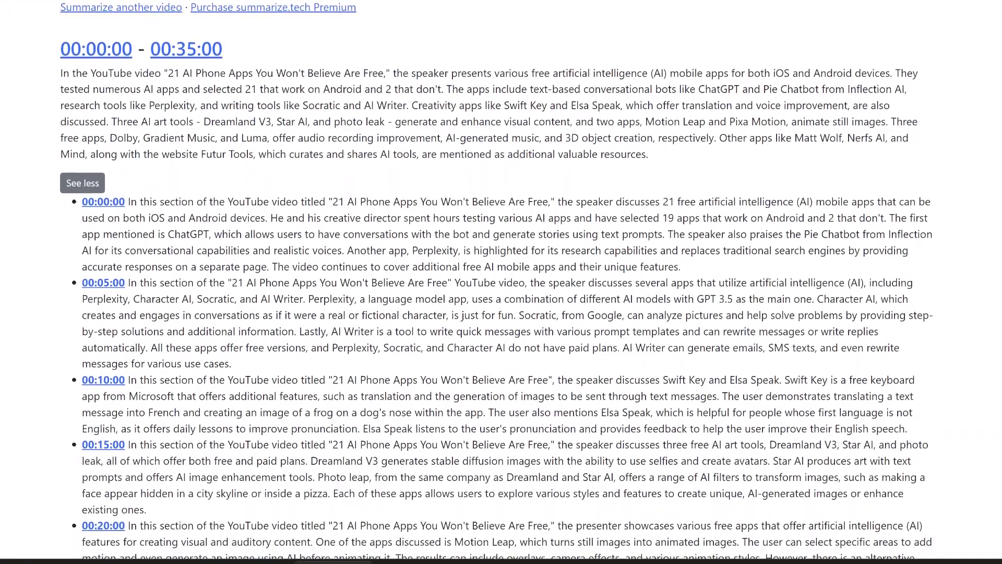
scroll(501, 282, down, 3)
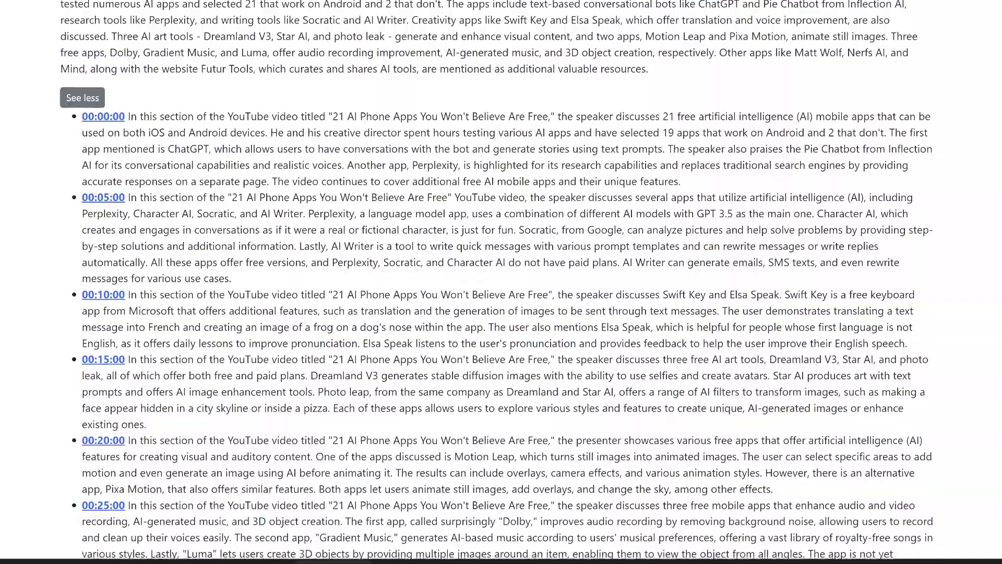
scroll(501, 281, down, 4)
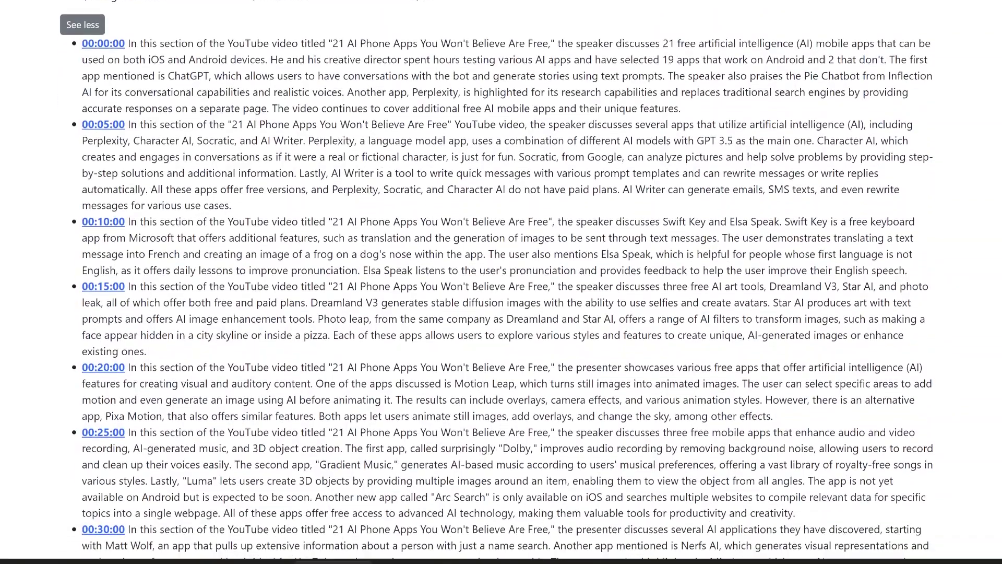
scroll(501, 281, down, 4)
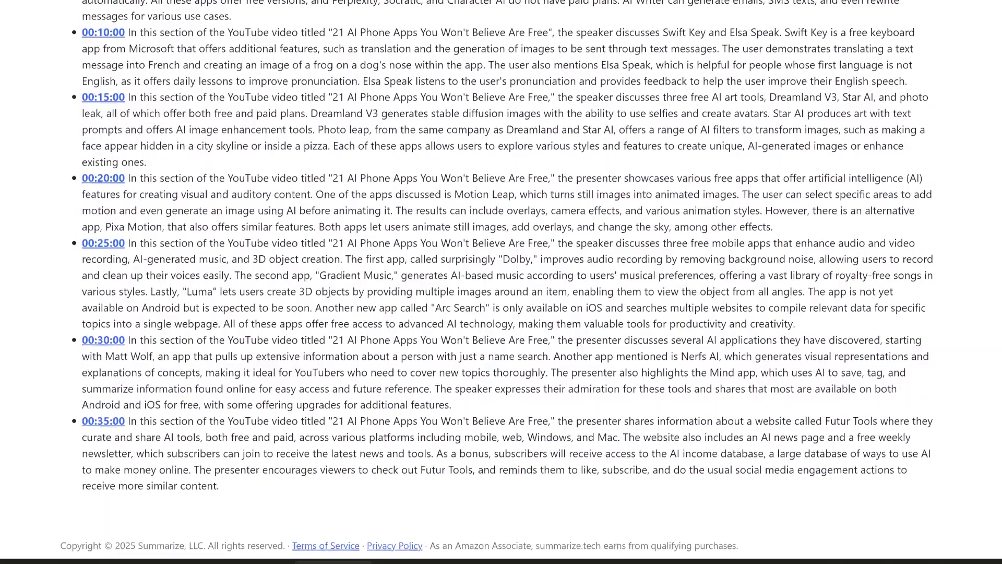
scroll(501, 282, down, 1)
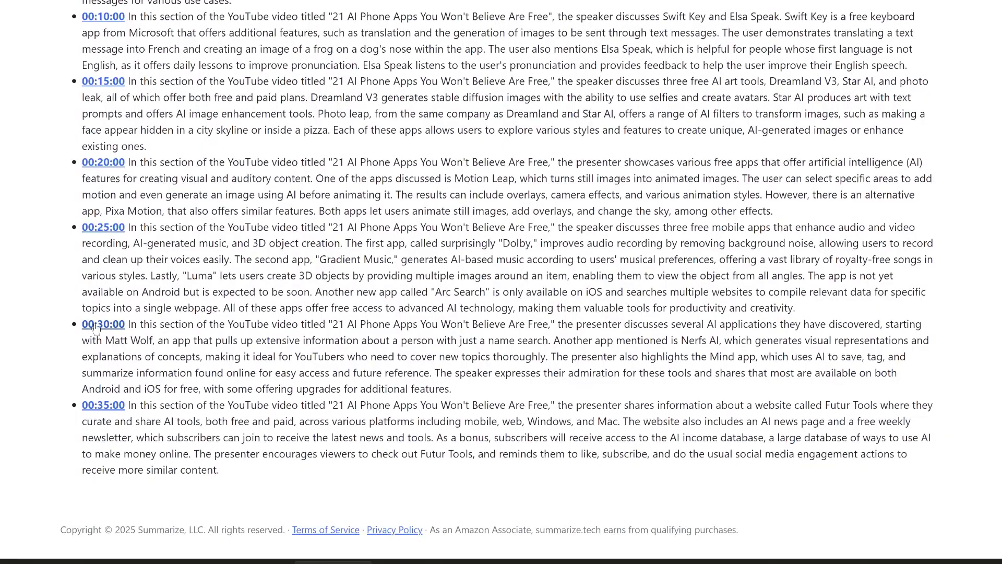
click(95, 327)
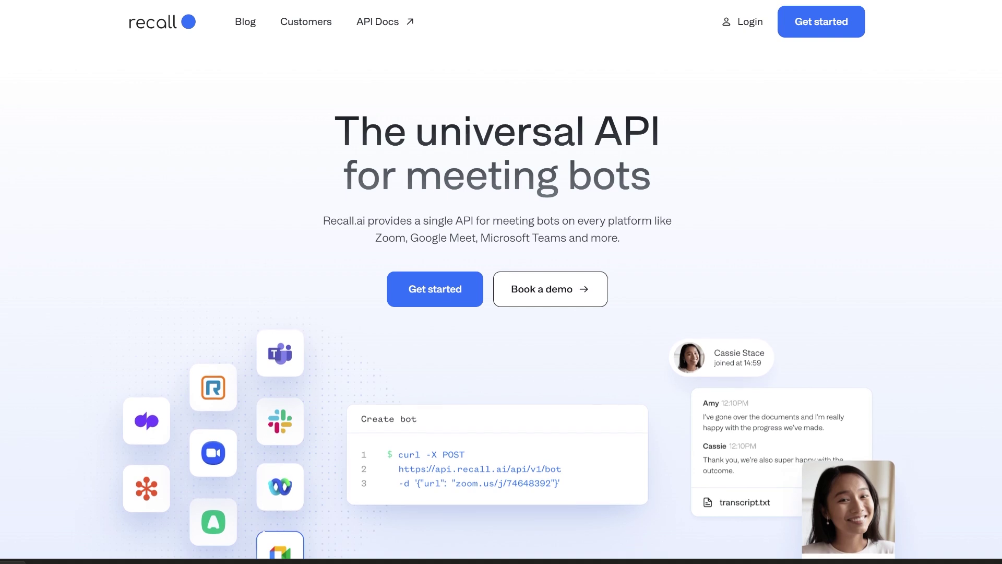
Scroll past the transcript, streams, metadata and customer sections to 'Access conversation data with one API call'
scroll(501, 282, down, 3)
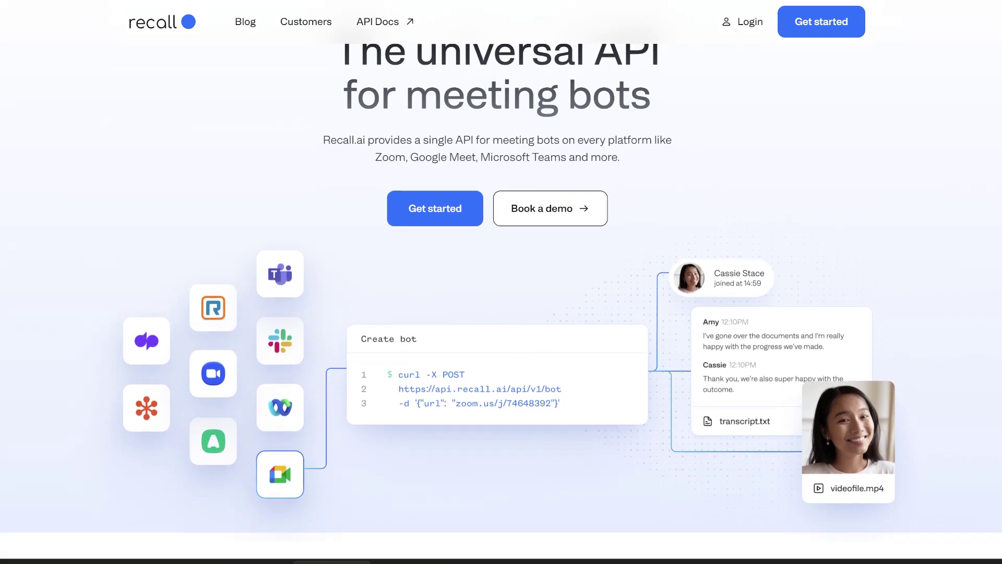
scroll(501, 282, down, 3)
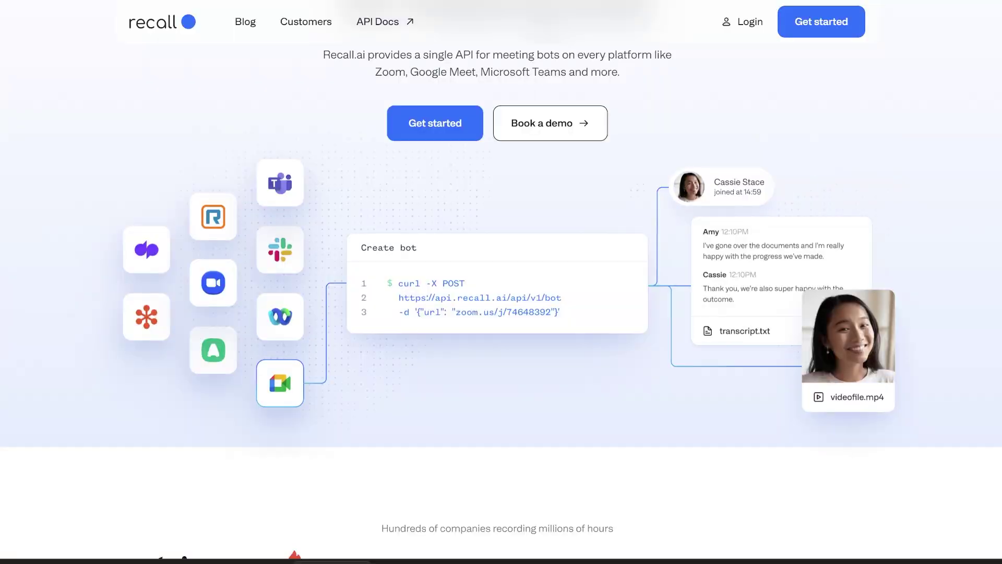
scroll(501, 281, down, 4)
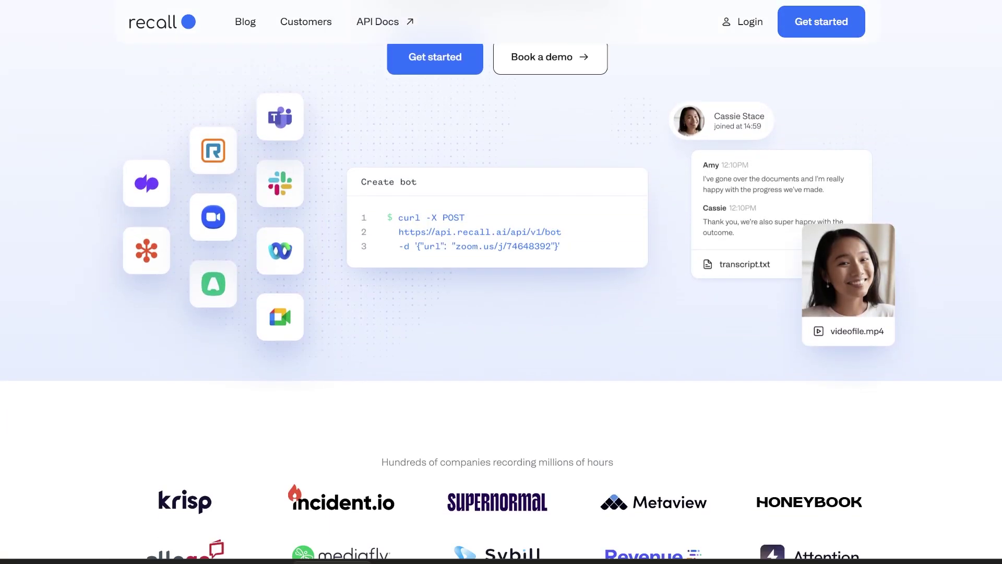
scroll(501, 282, down, 4)
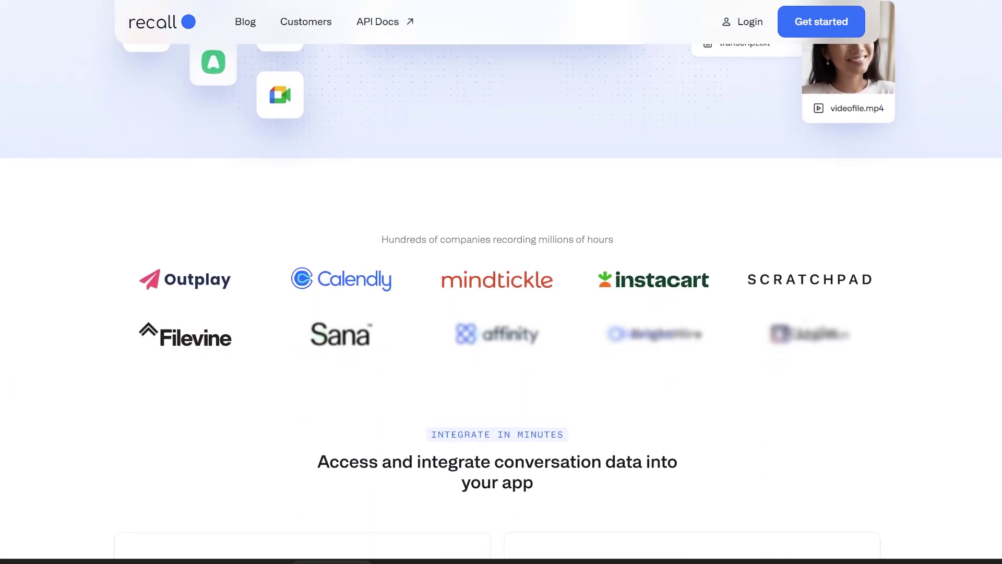
scroll(501, 282, down, 3)
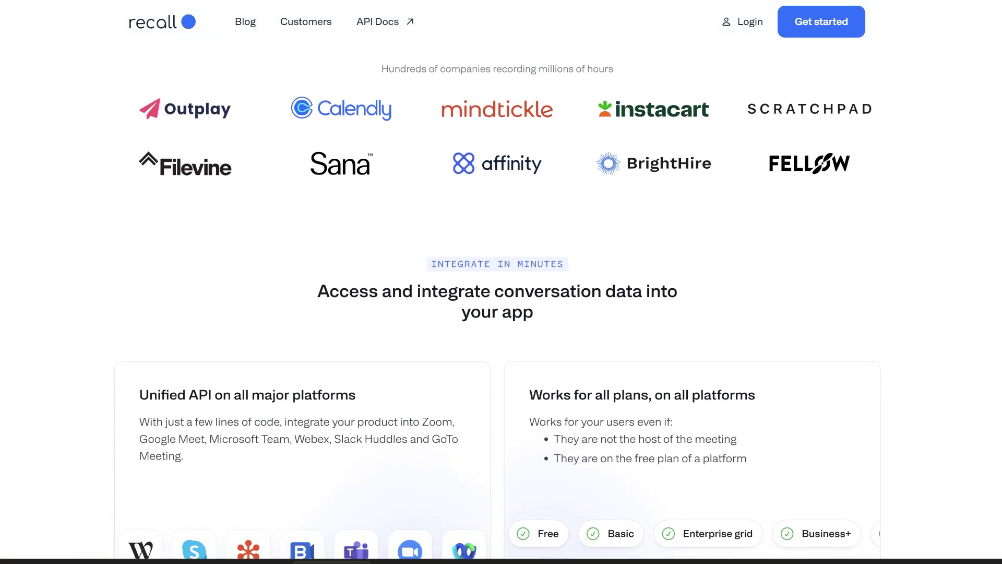
scroll(501, 282, down, 3)
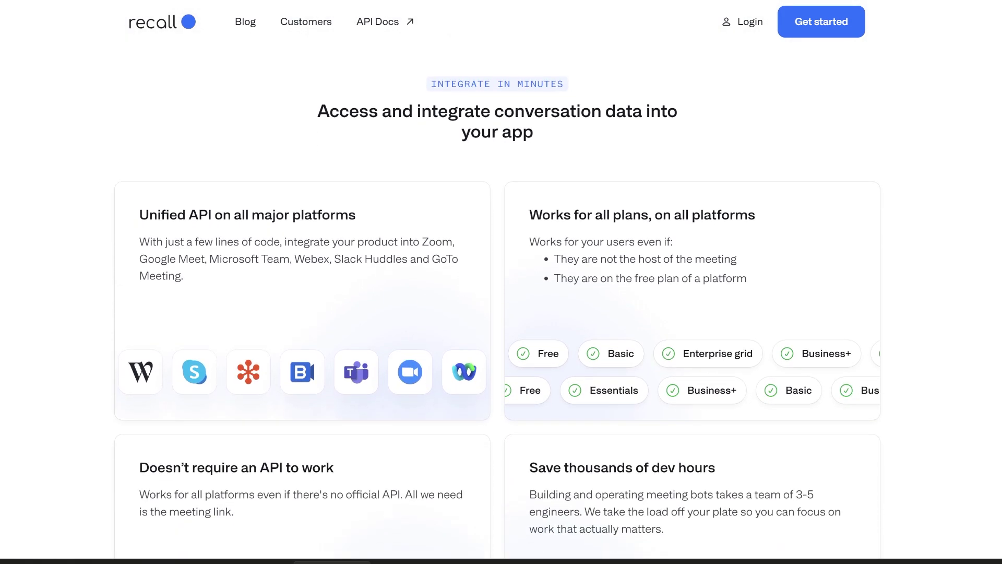
scroll(501, 282, down, 3)
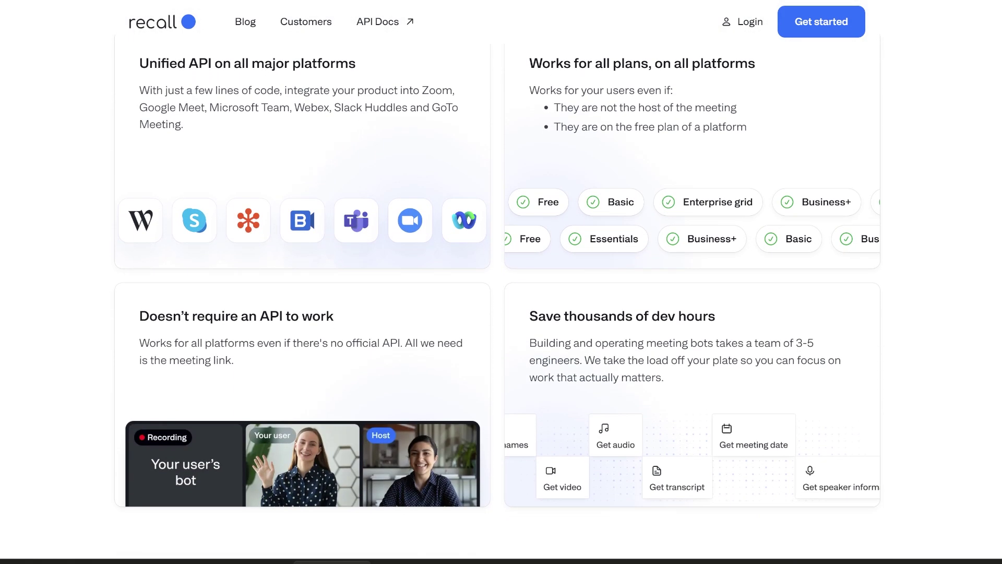
scroll(501, 282, down, 3)
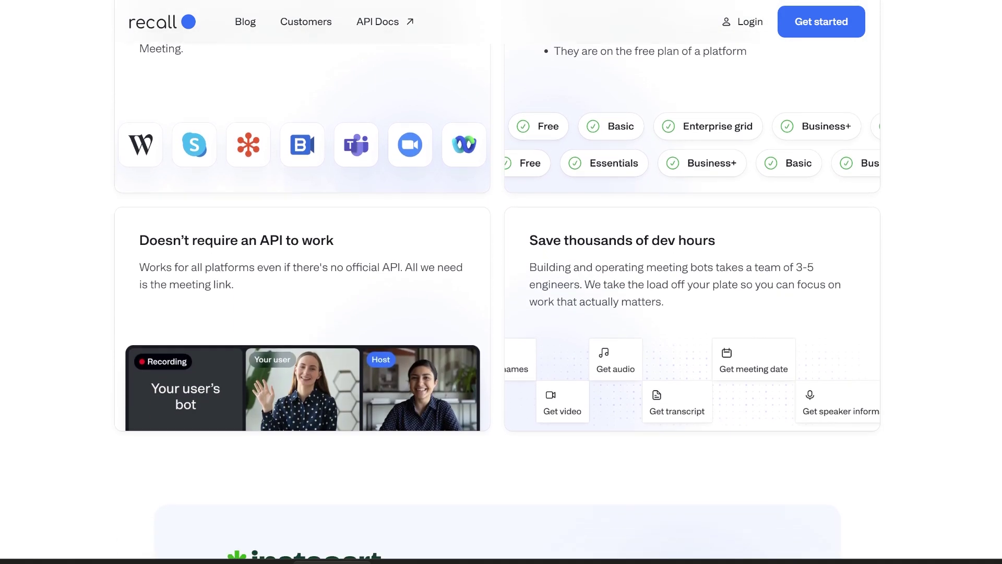
scroll(501, 281, down, 5)
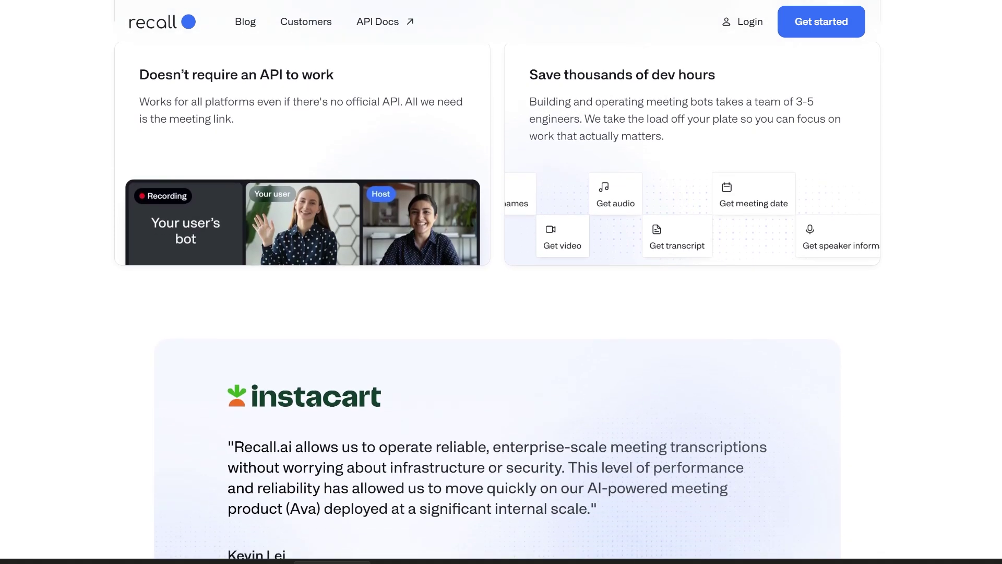
scroll(501, 282, down, 5)
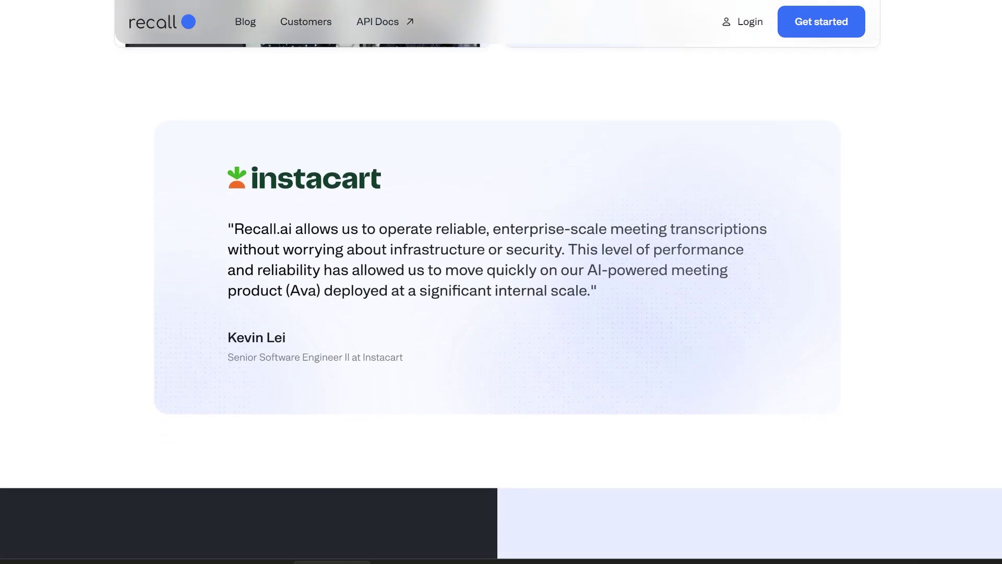
scroll(501, 282, down, 3)
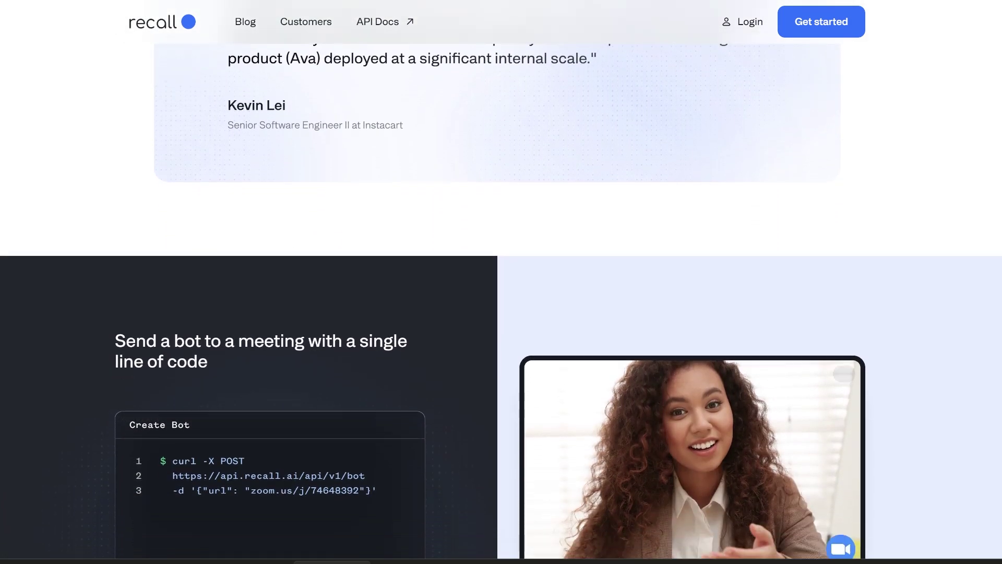
scroll(501, 282, down, 1)
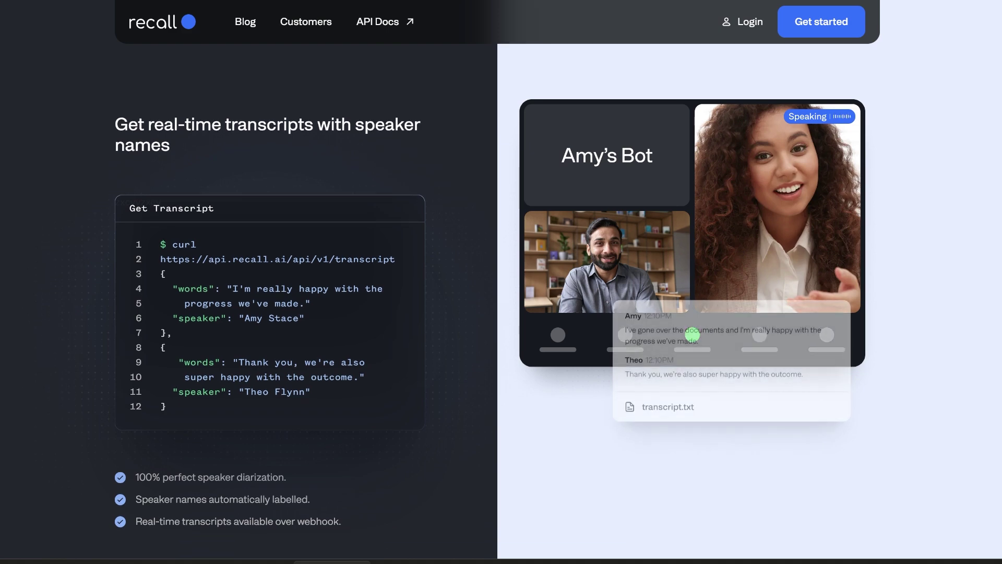
scroll(501, 282, down, 8)
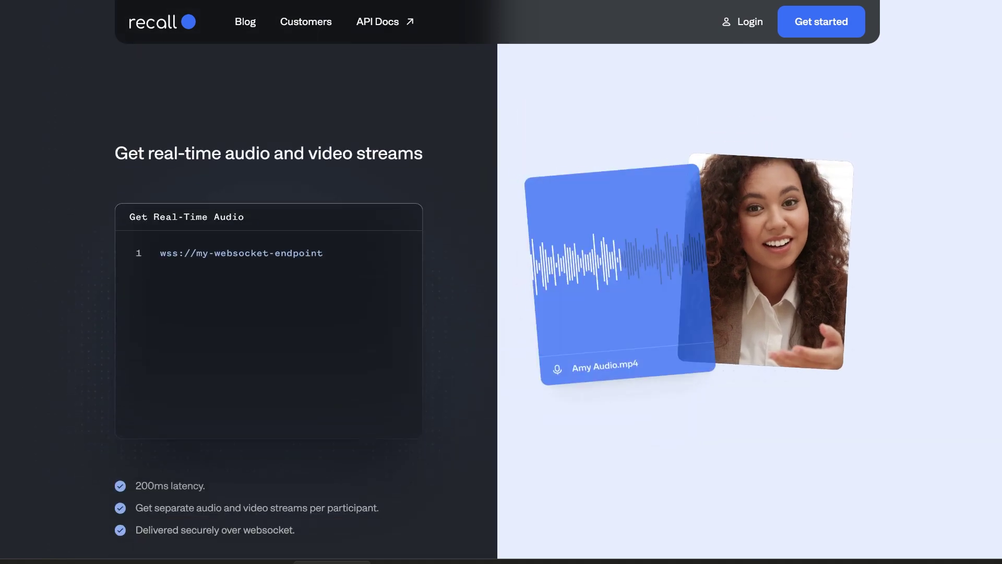
scroll(501, 282, down, 10)
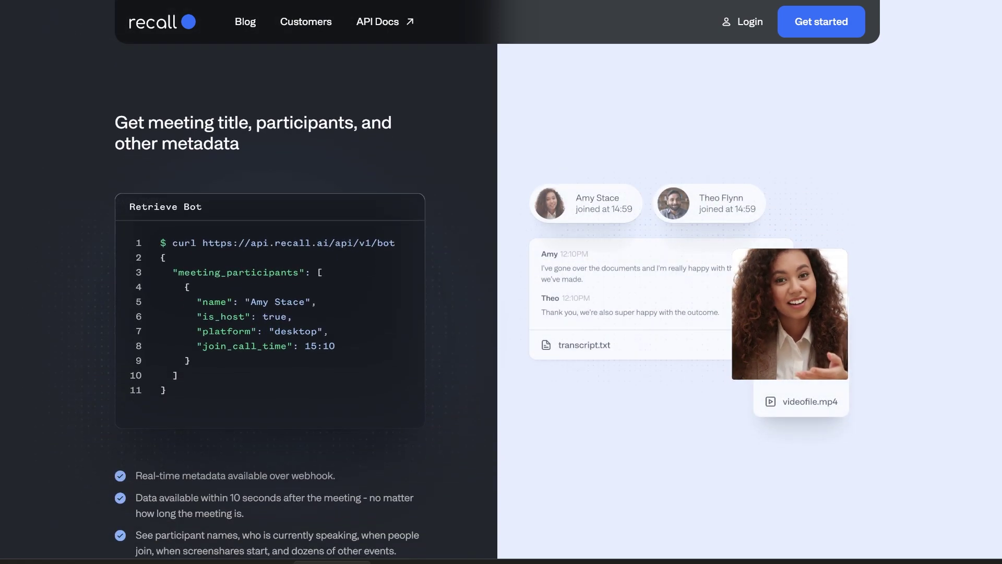
scroll(501, 282, down, 10)
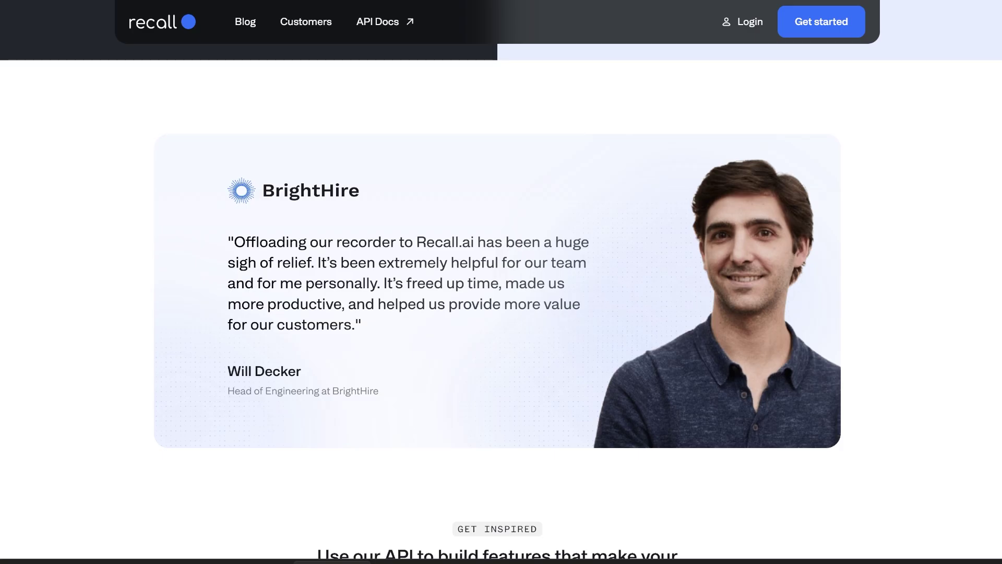
scroll(501, 281, down, 10)
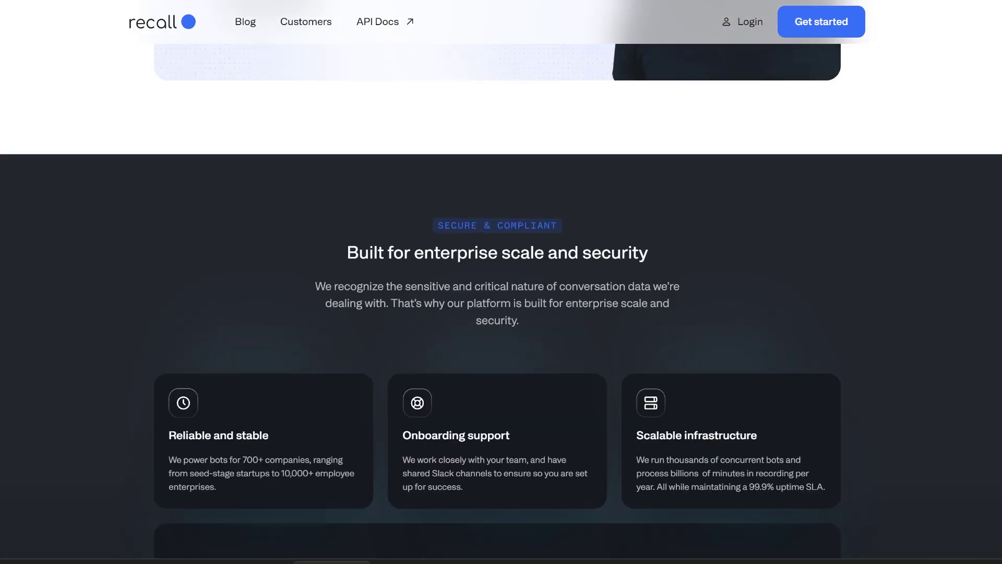
scroll(501, 282, down, 3)
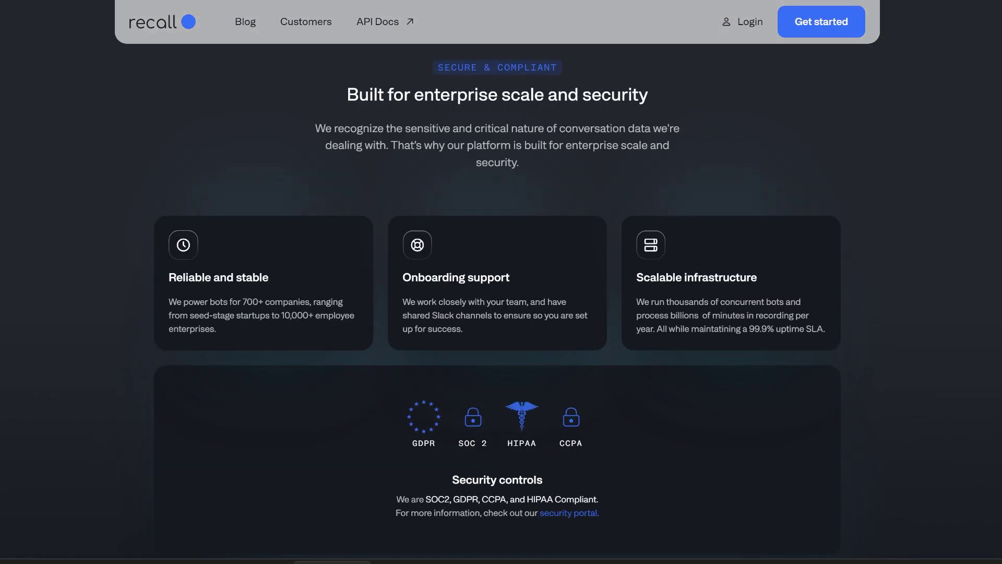
scroll(501, 282, down, 12)
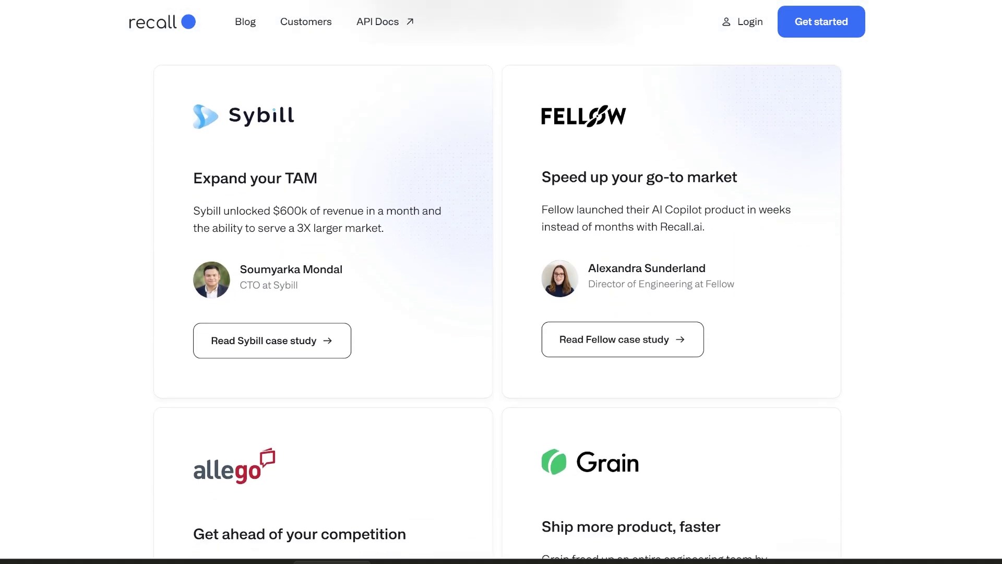
scroll(501, 281, down, 12)
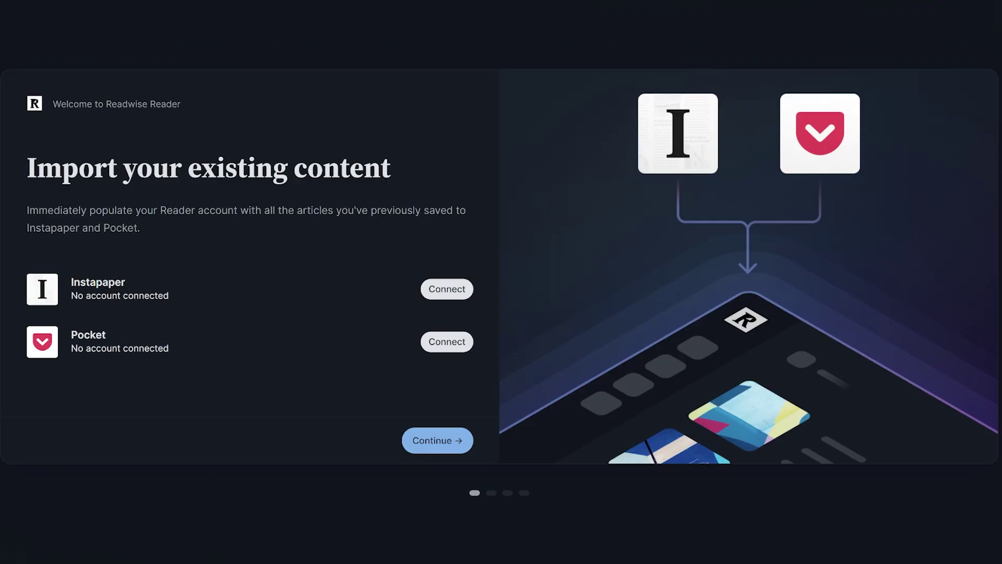
Skip the Instapaper/Pocket import and highlight the Text-to-speech passage about walks, drives and bike rides
click(416, 439)
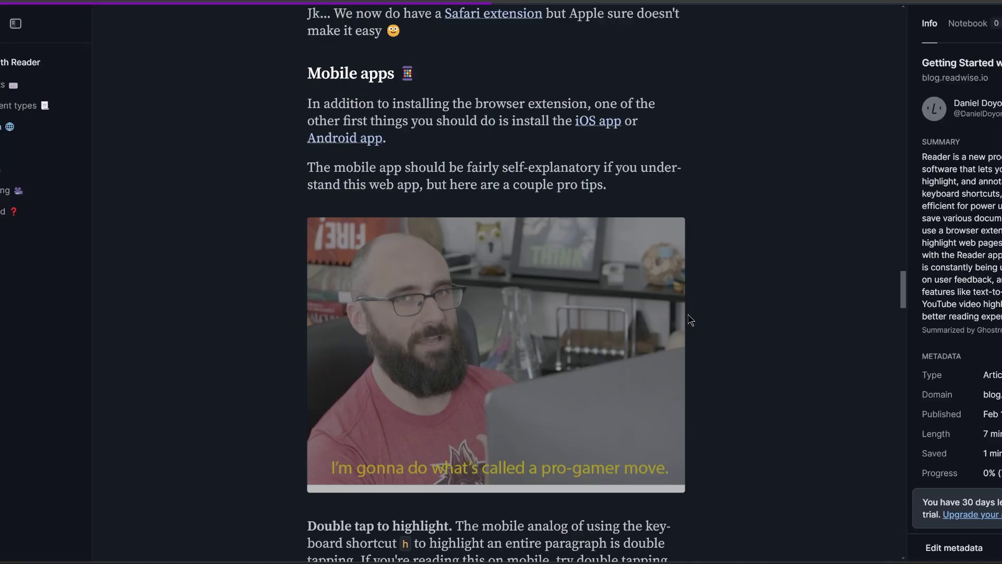
scroll(691, 314, down, 2)
scroll(690, 314, down, 20)
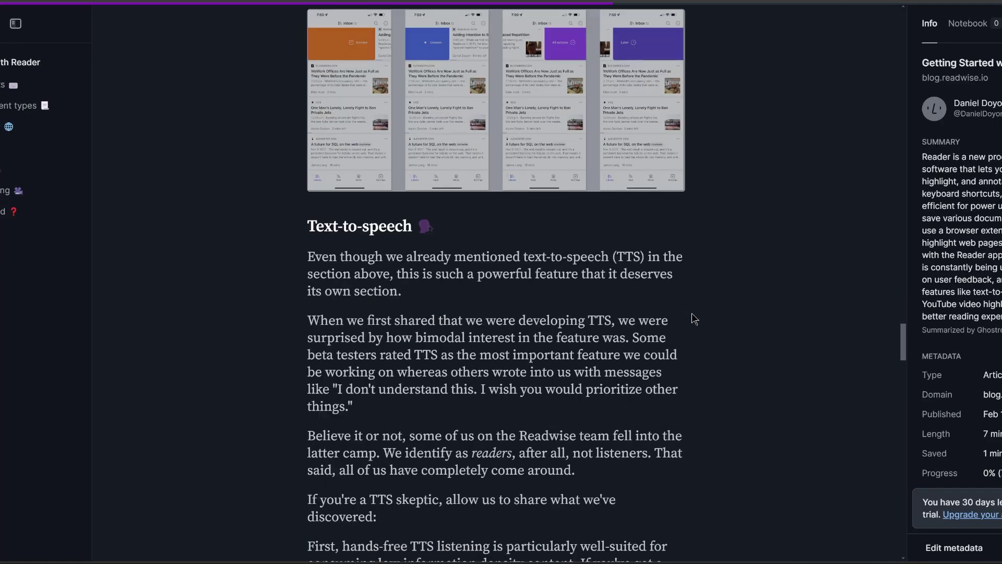
drag(468, 217, 545, 248)
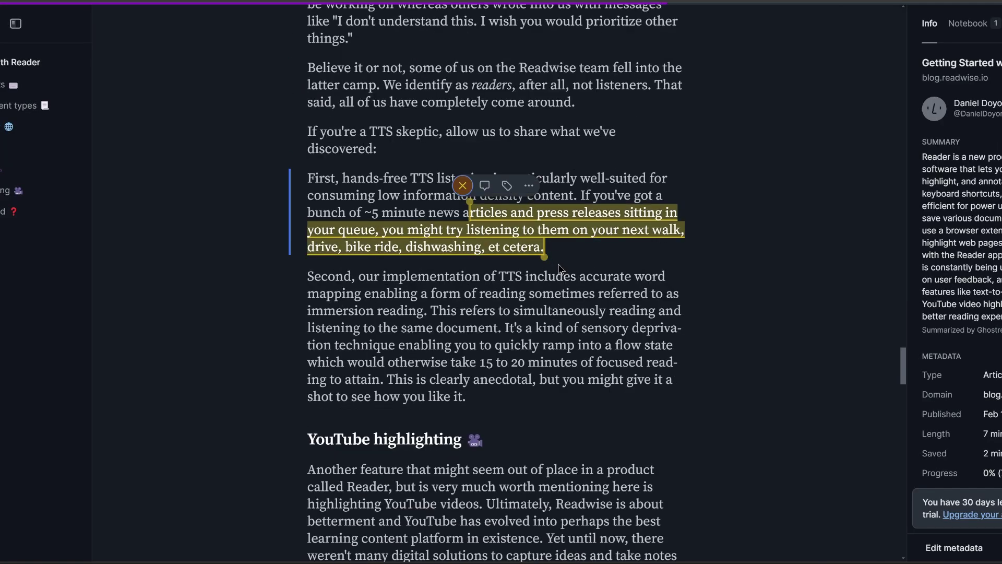
click(528, 187)
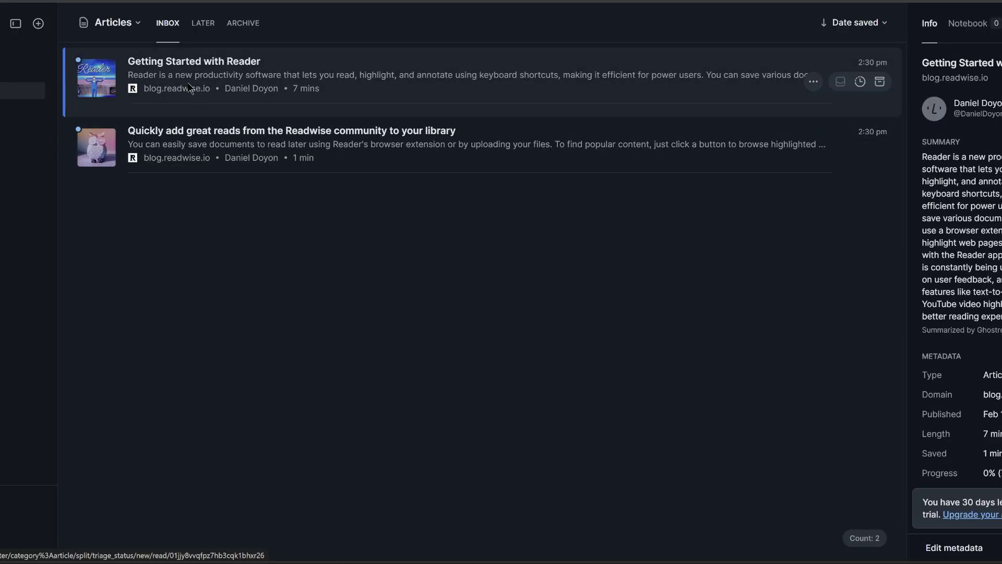
Open the 'Getting Started with Reader' article and read through its keyboard shortcuts and browser extension sections
click(190, 86)
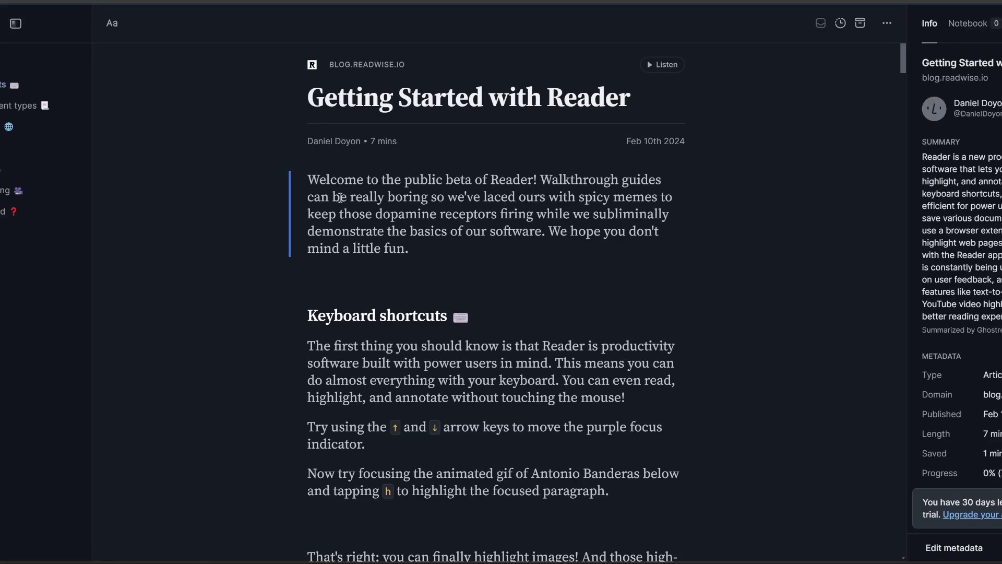
scroll(437, 251, down, 3)
scroll(436, 251, down, 7)
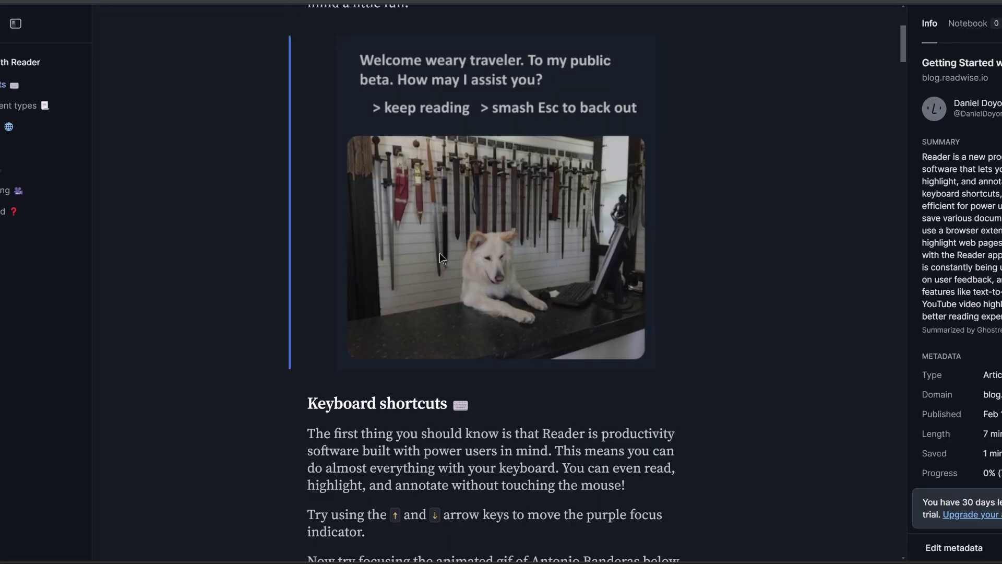
scroll(534, 301, down, 13)
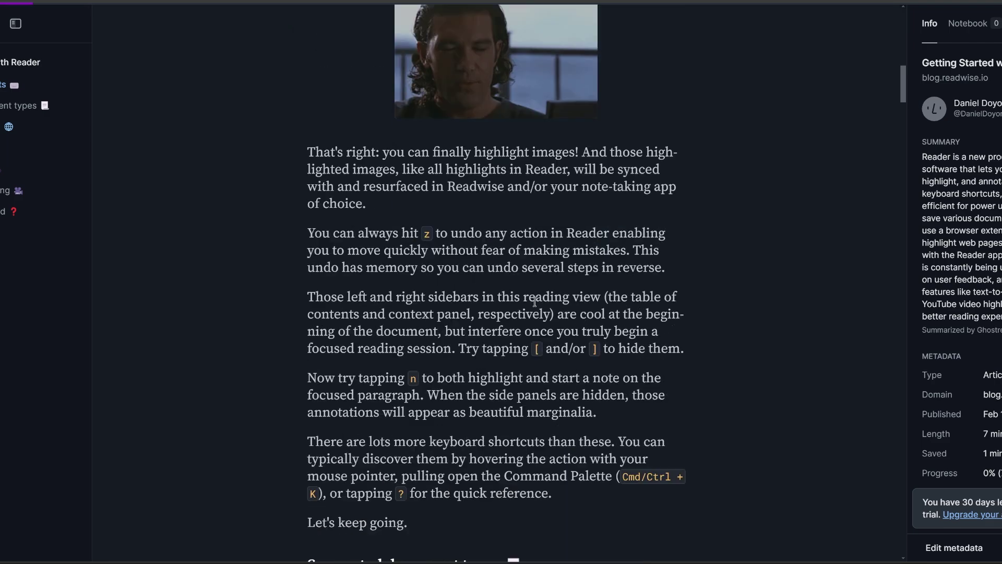
scroll(534, 302, down, 13)
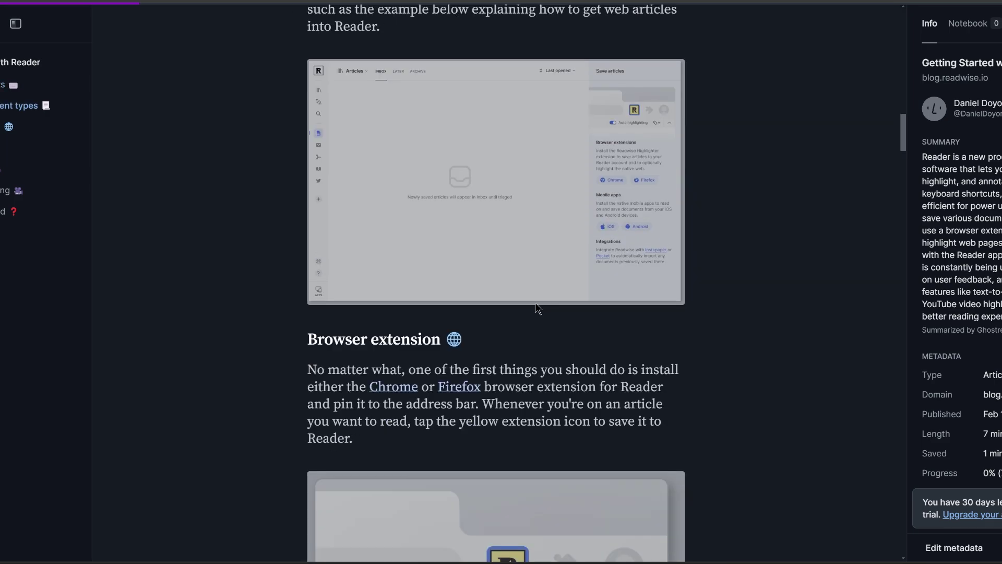
scroll(535, 303, down, 7)
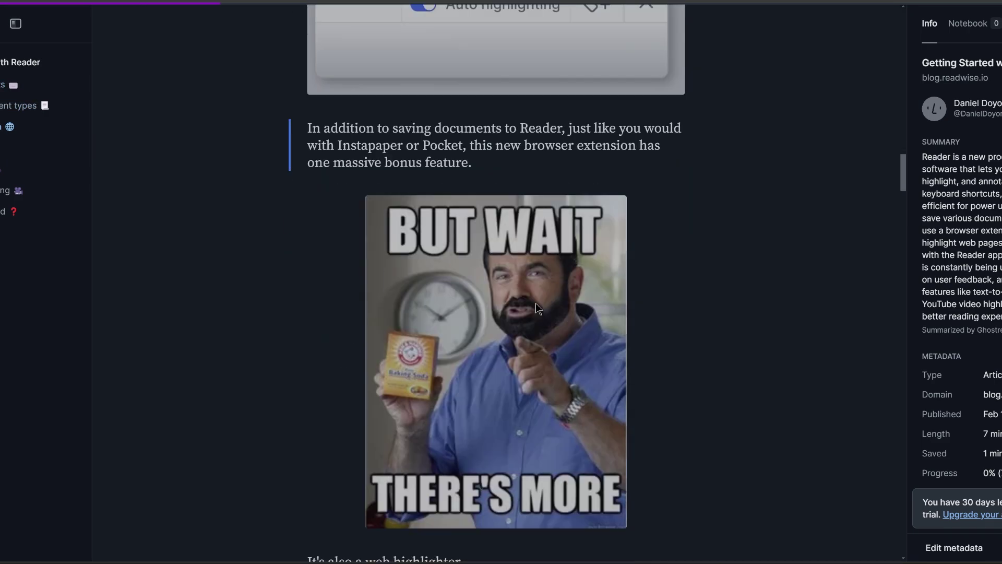
scroll(536, 303, down, 12)
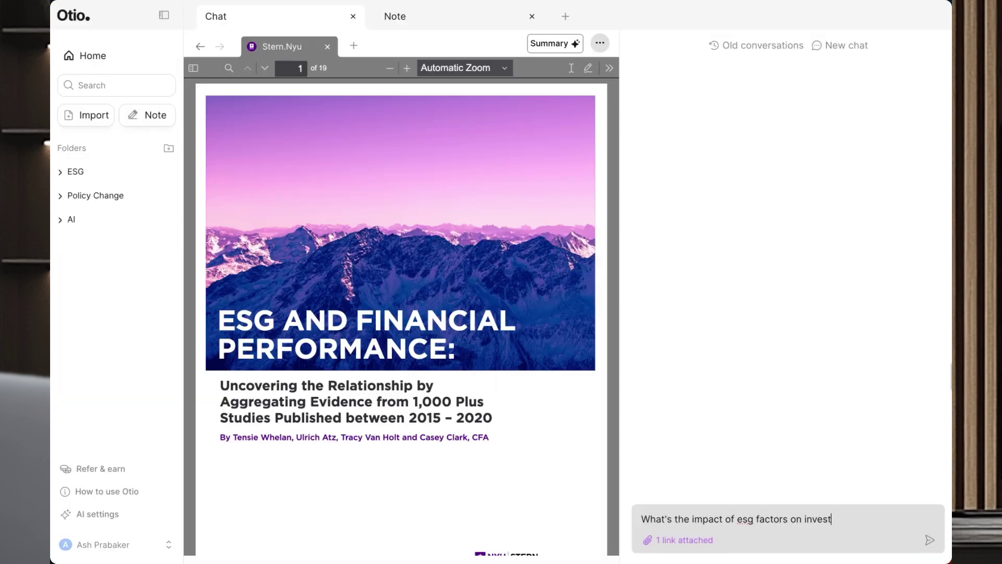
Finish the ESG investing question with 'Give me stats in 3 short bullets' and send it to Otio
text(. Give me stats in 3 short bullets)
key(Return)
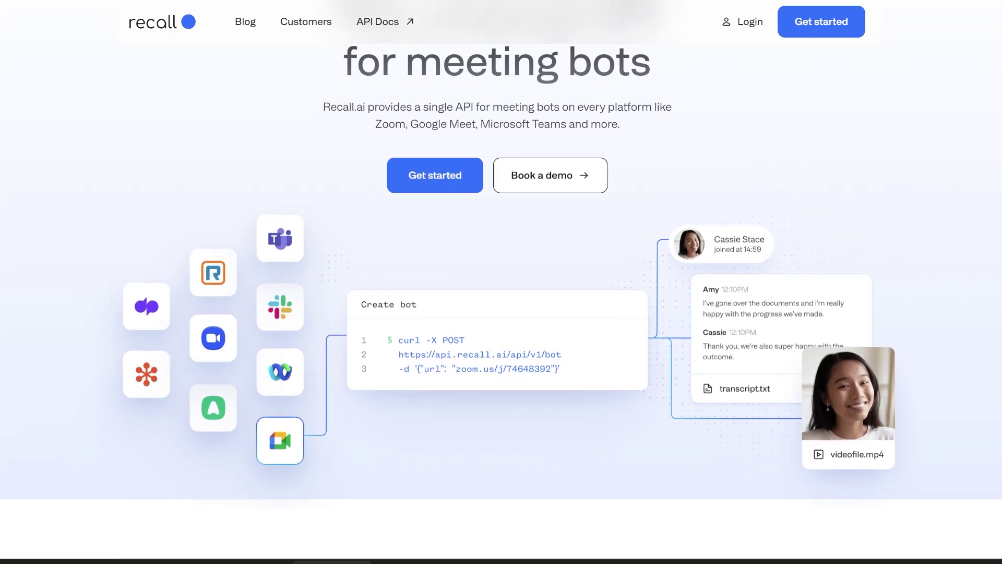
scroll(501, 261, down, 3)
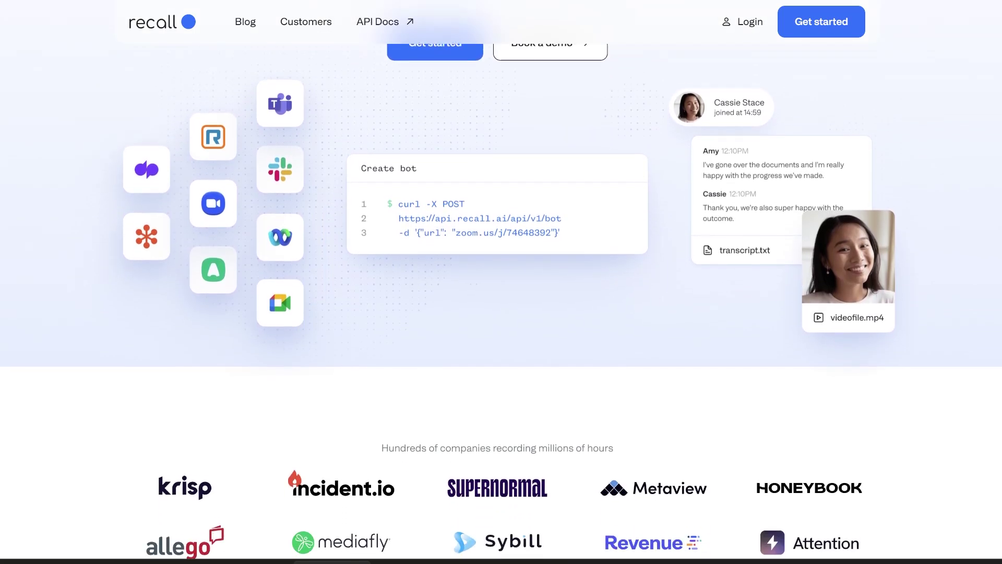
scroll(501, 261, down, 5)
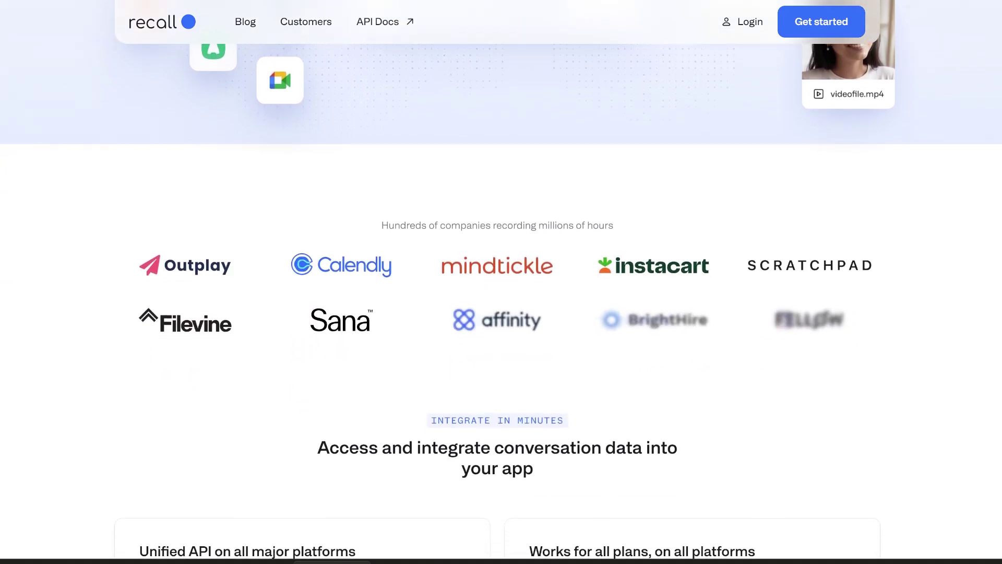